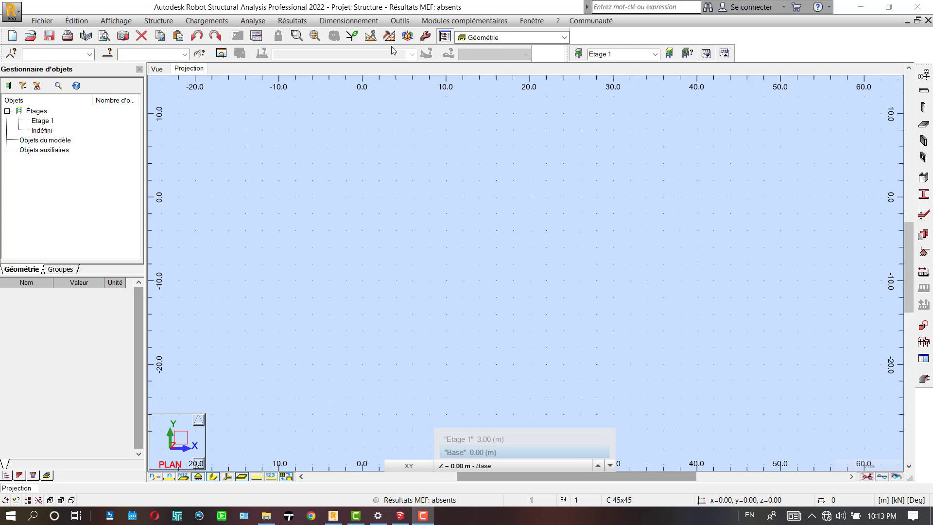
click(367, 38)
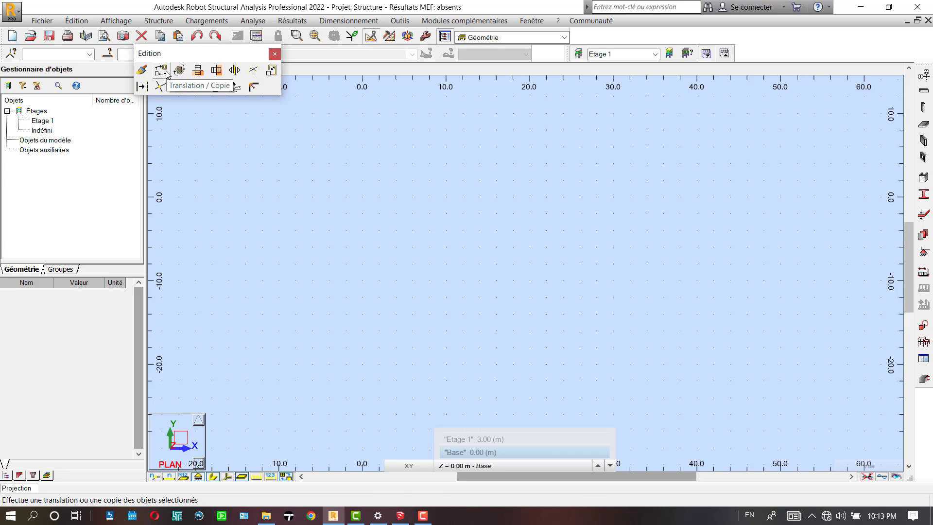
click(161, 22)
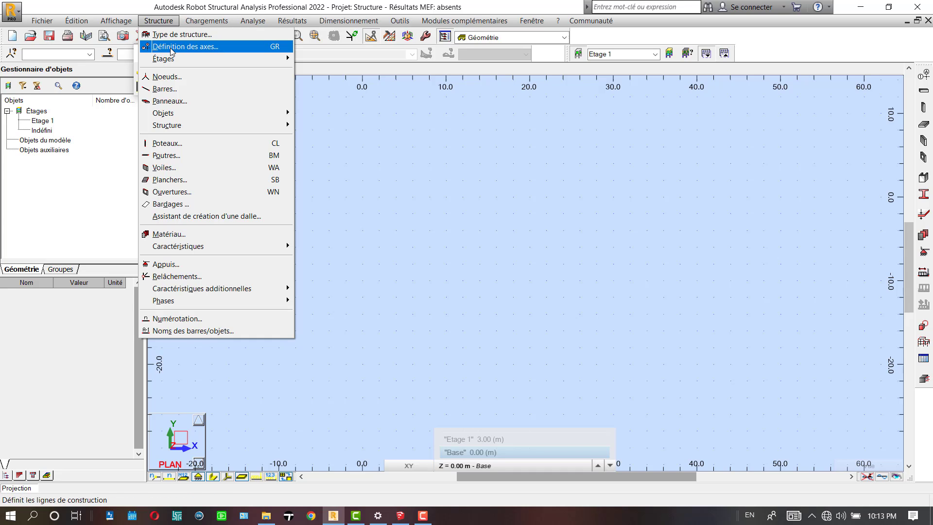
click(533, 146)
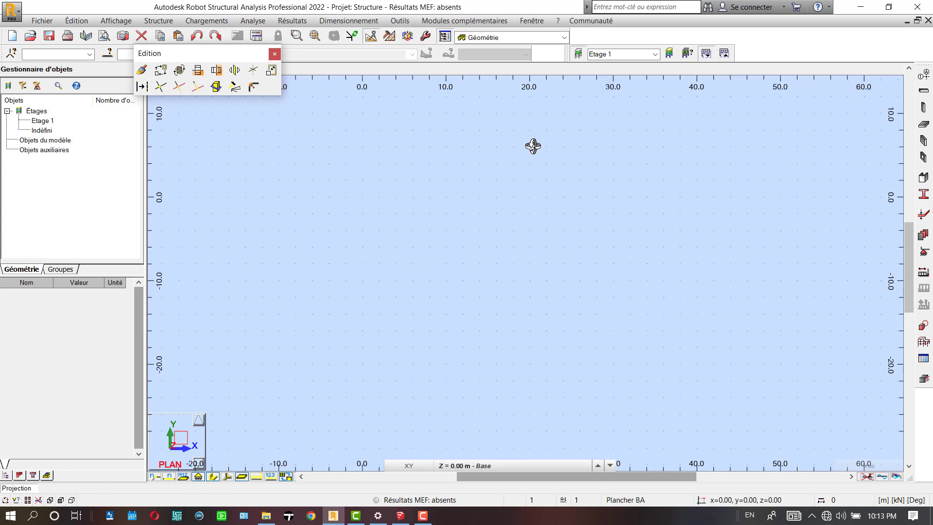
click(275, 54)
Open the construction lines definition and set the Cartesian X axis to 5 repeats at 4 m spacing
click(924, 76)
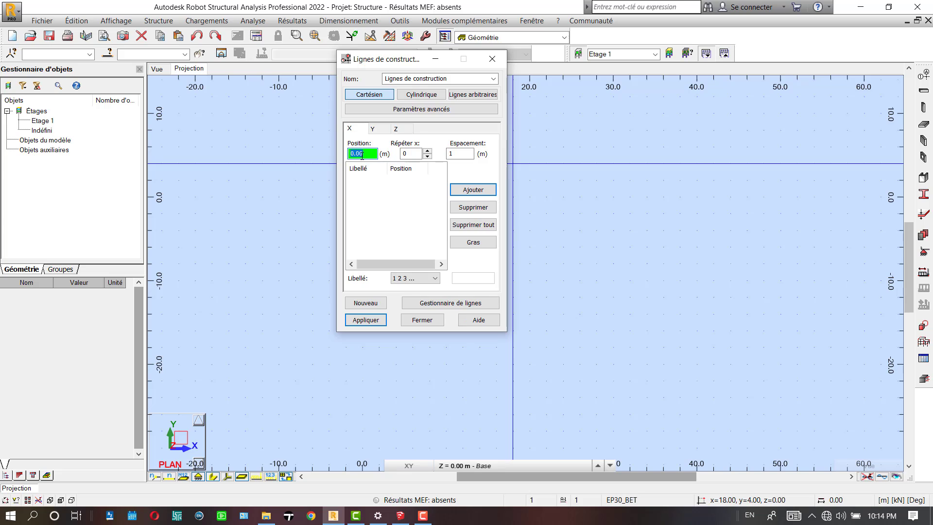
click(408, 155)
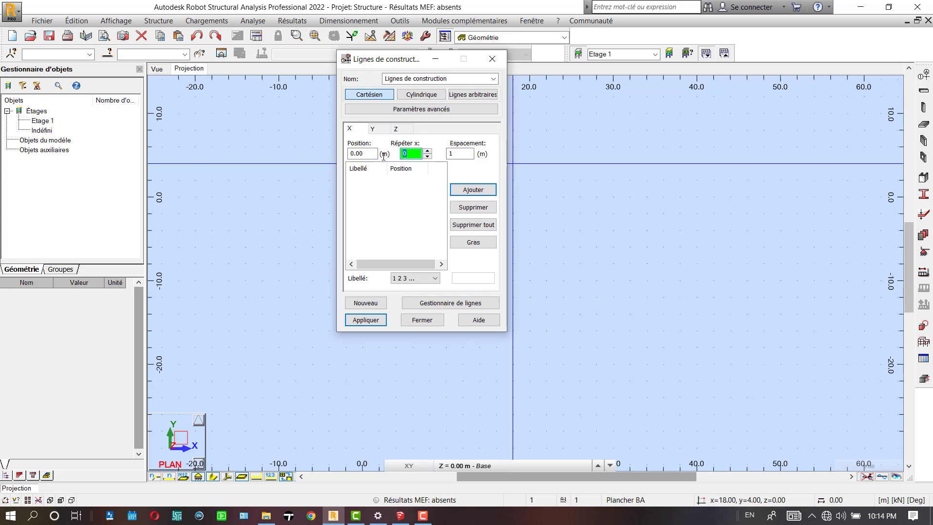
click(460, 154)
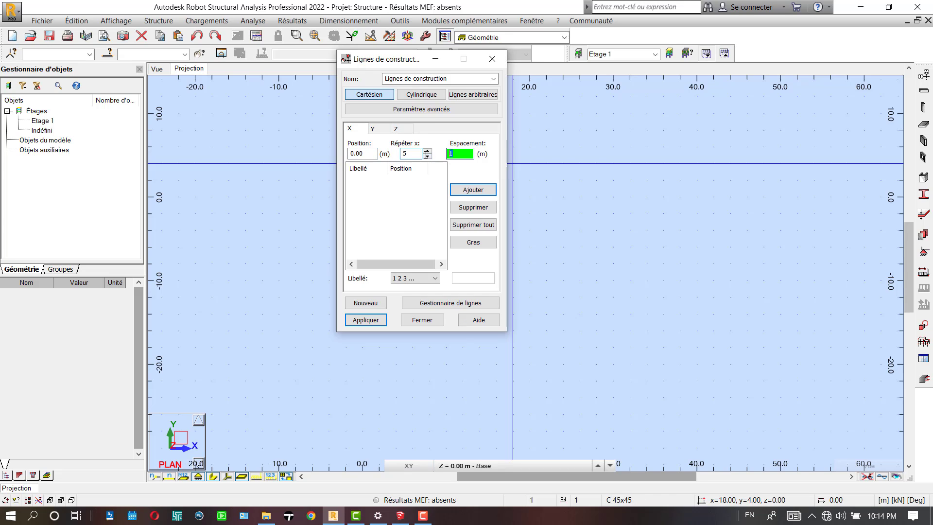
text(4)
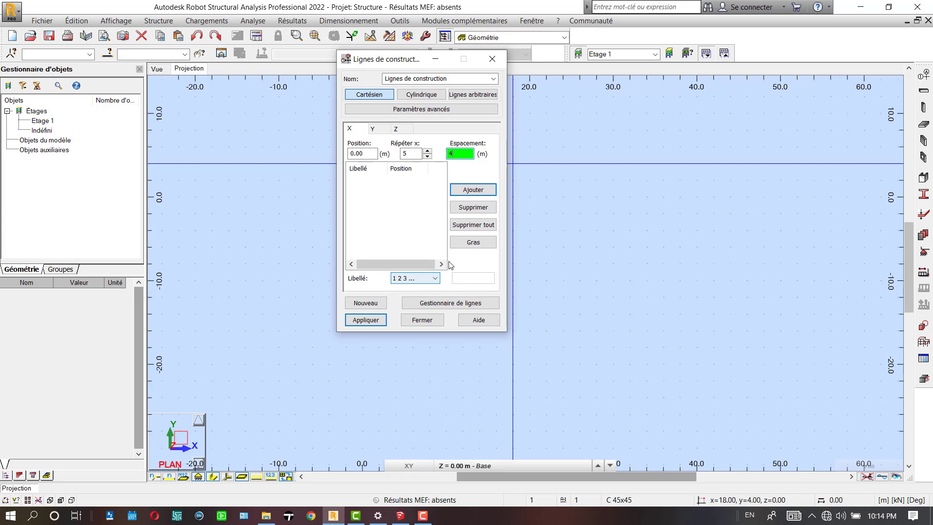
Set the Y axis to 2 repeats at 5 m spacing and add the defined X construction lines
click(372, 128)
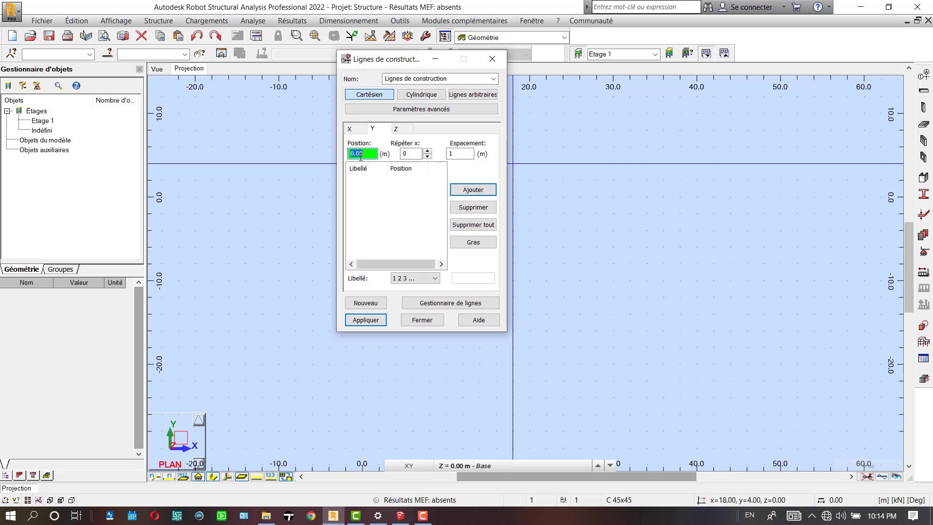
click(414, 154)
text(2)
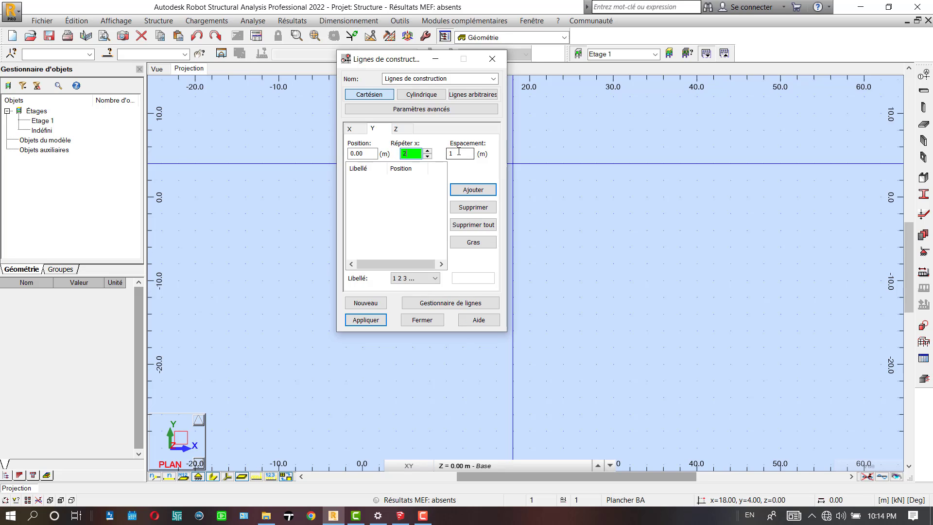
key(Tab)
click(349, 128)
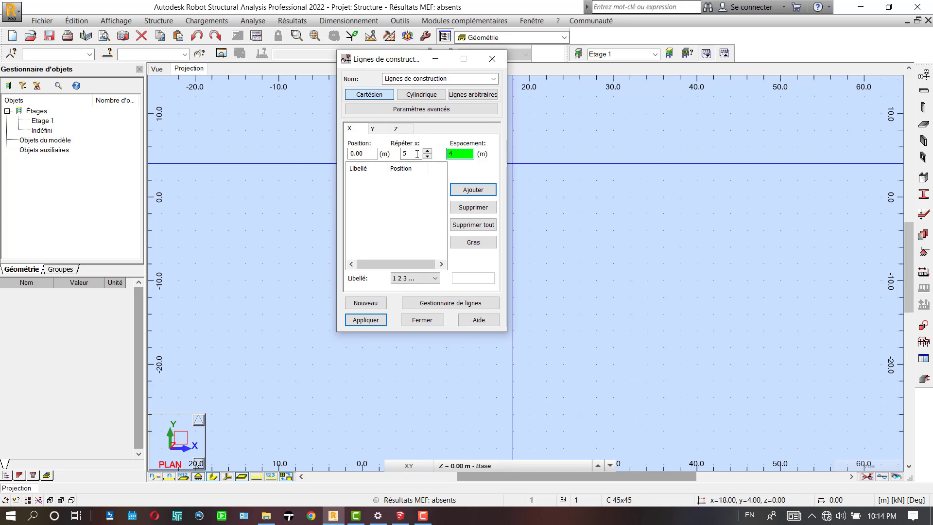
click(467, 189)
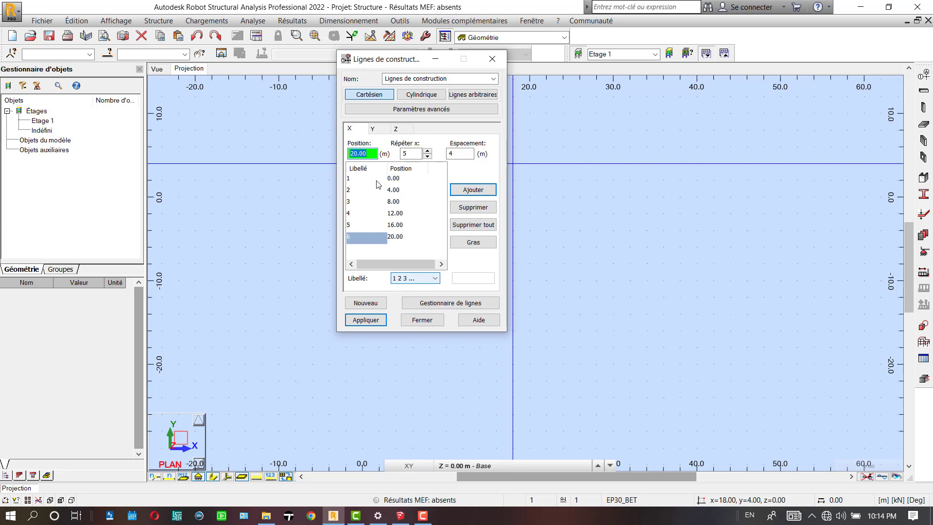
Choose A B C labelling for the Y construction lines and add them to the list
click(372, 129)
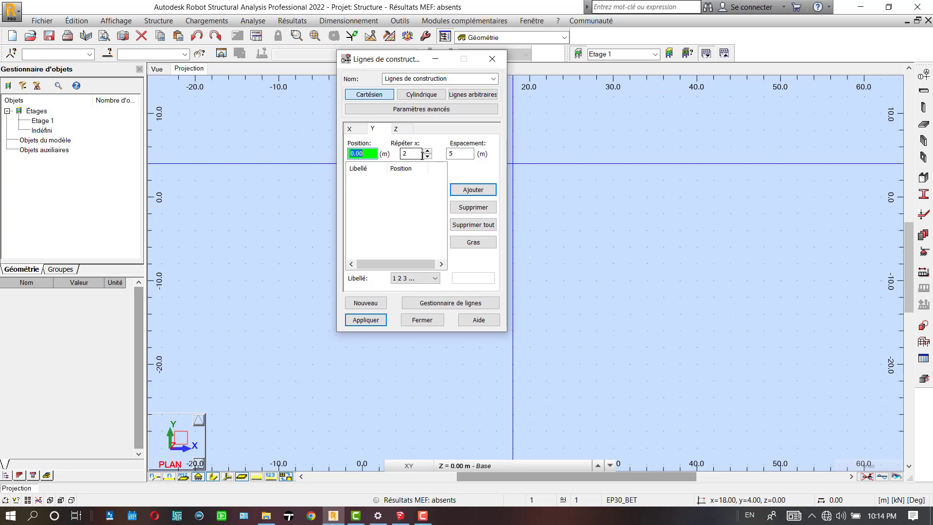
click(413, 278)
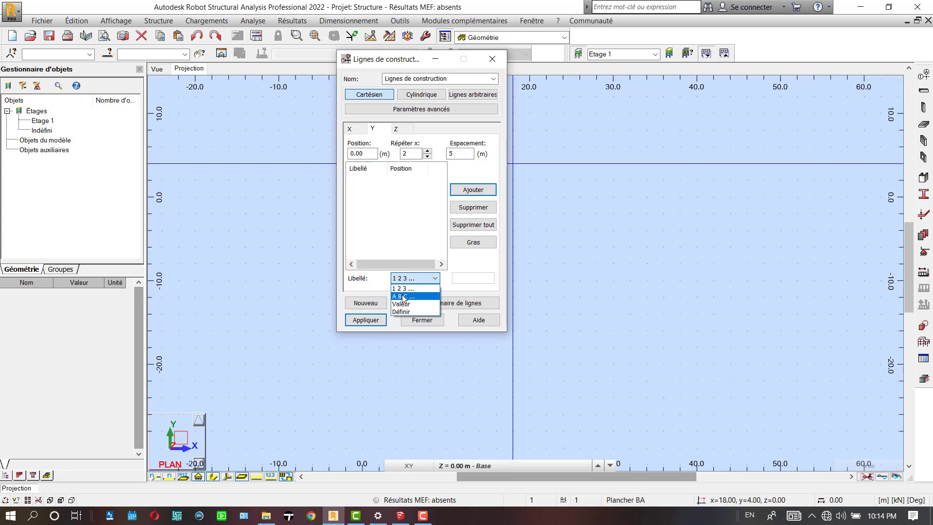
click(403, 296)
click(473, 189)
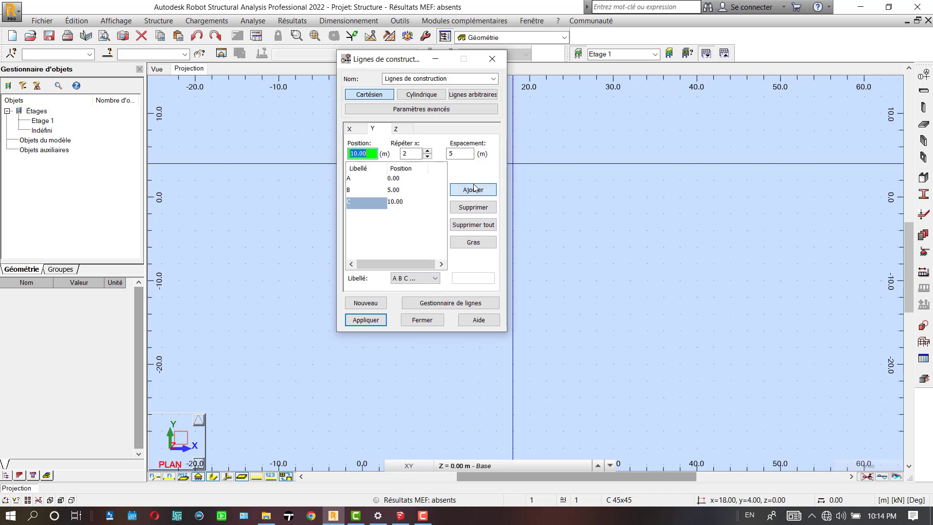
Exclude the storeys from the Z construction lines and set 3 repeats at 4 m spacing
click(403, 132)
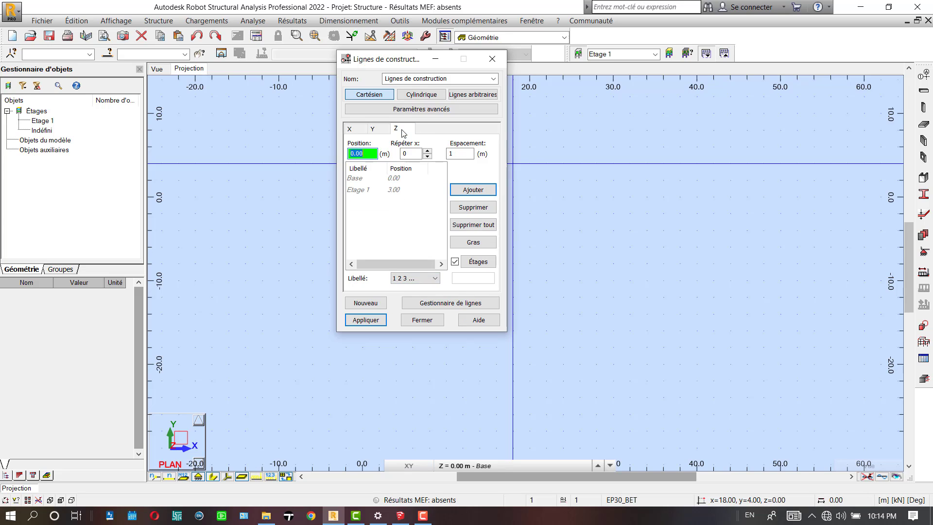
click(455, 262)
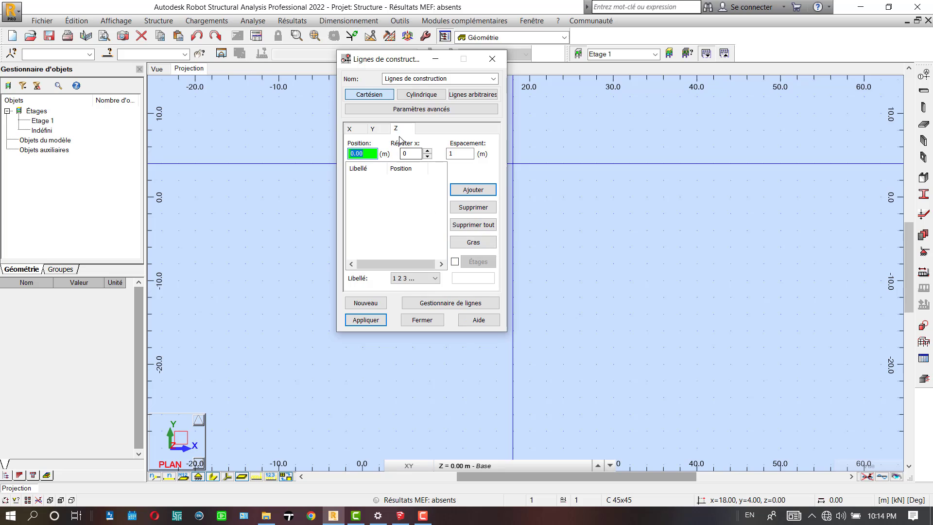
click(418, 155)
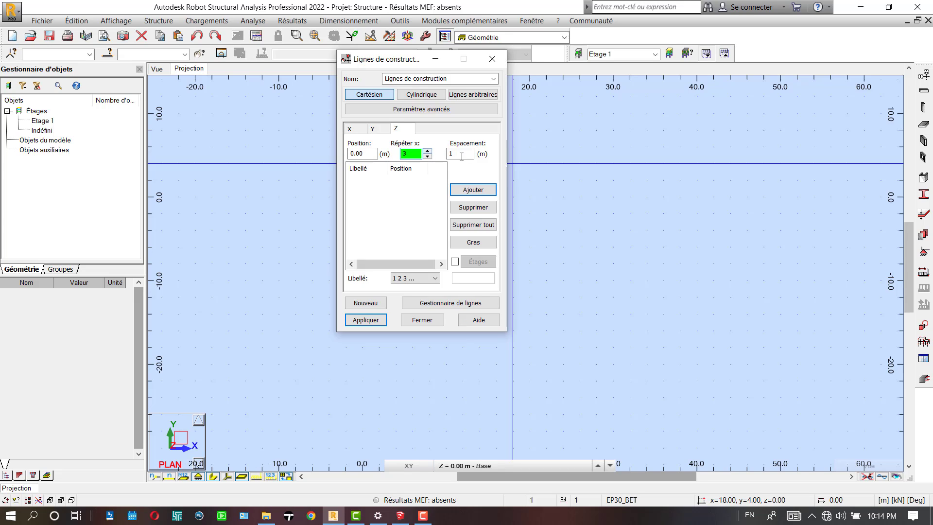
text(3)
key(Tab)
text(4)
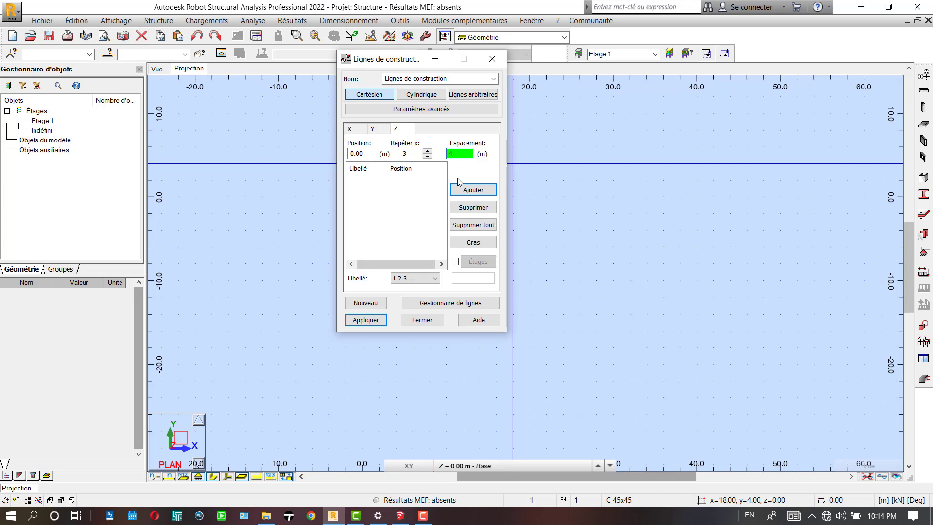
Add the Z construction lines with Valeur labels and apply the complete grid
click(410, 279)
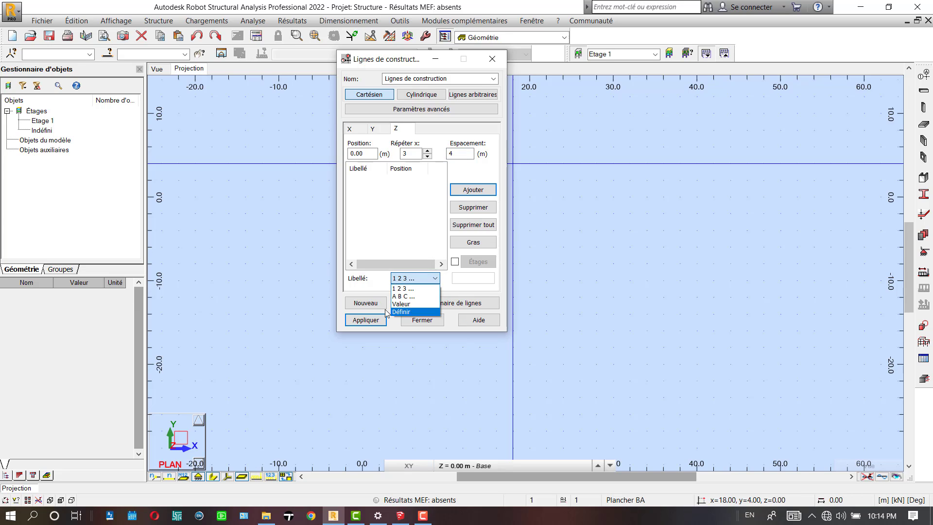
click(401, 304)
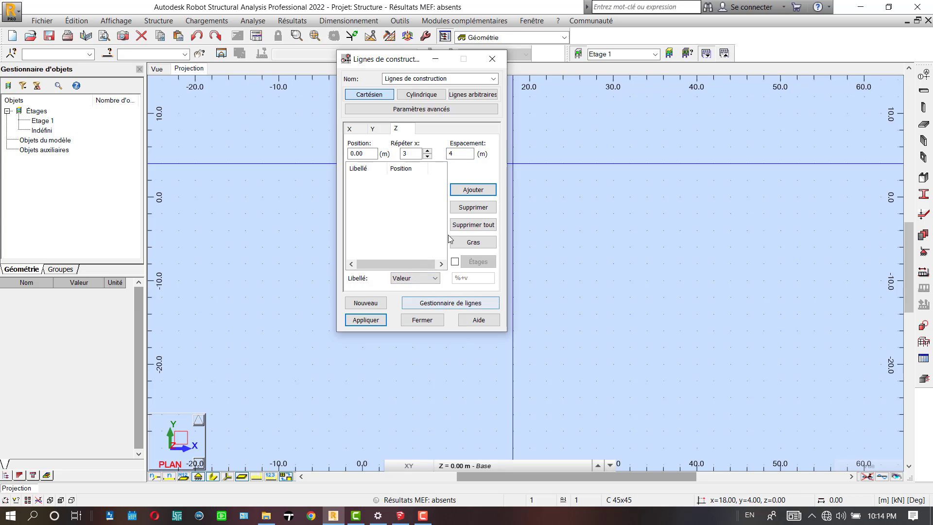
click(470, 190)
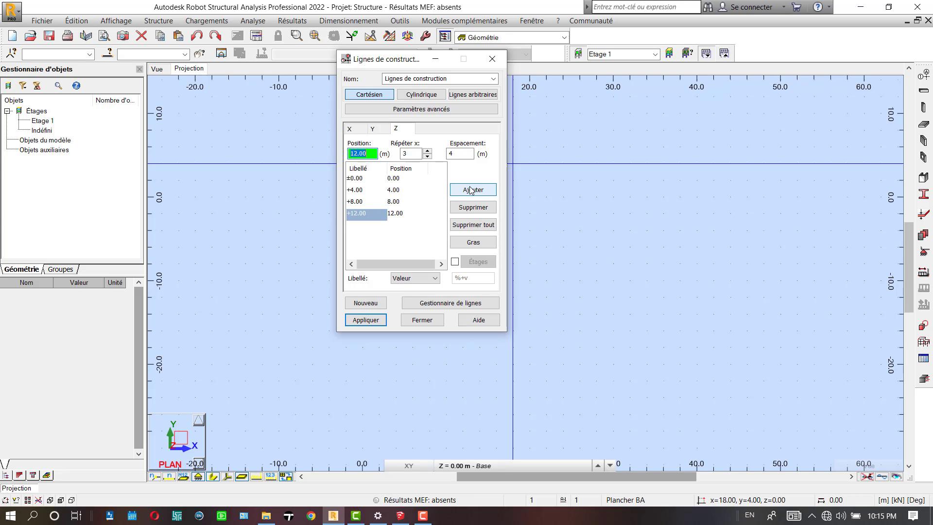
click(369, 321)
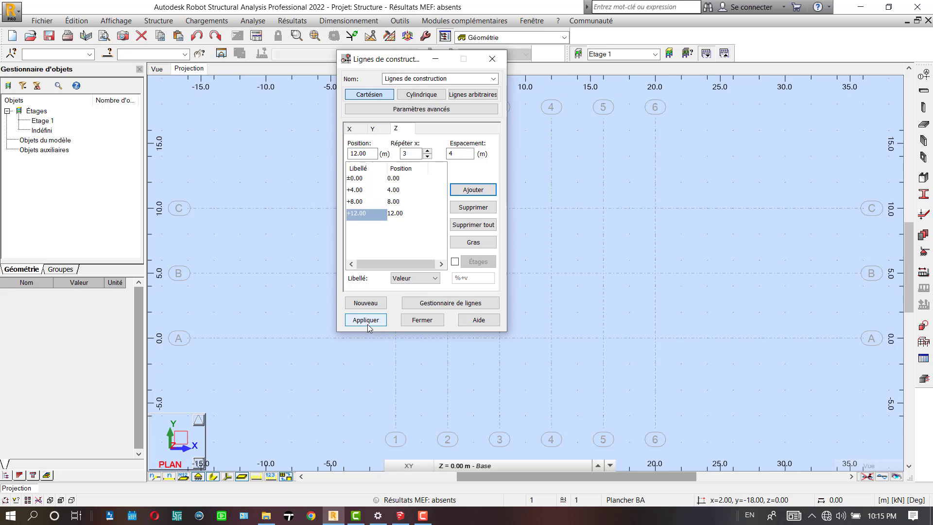
click(492, 59)
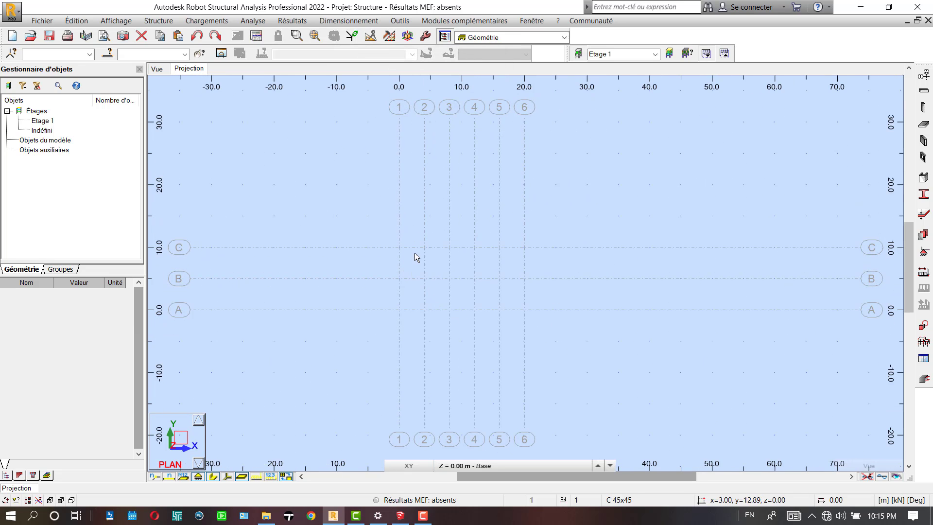
Examine the axis grid in plan and from several angles in the 3D view, returning to the plan projection
scroll(413, 229, up, 1)
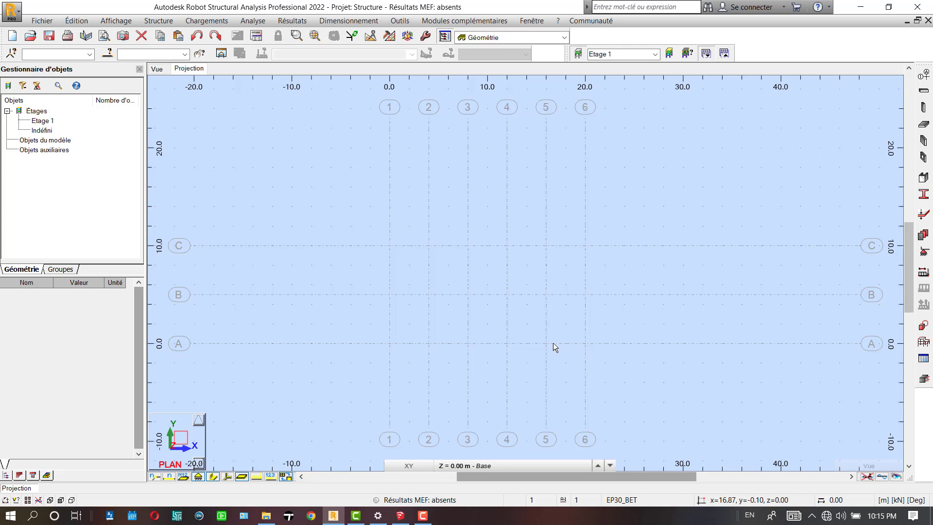
click(152, 70)
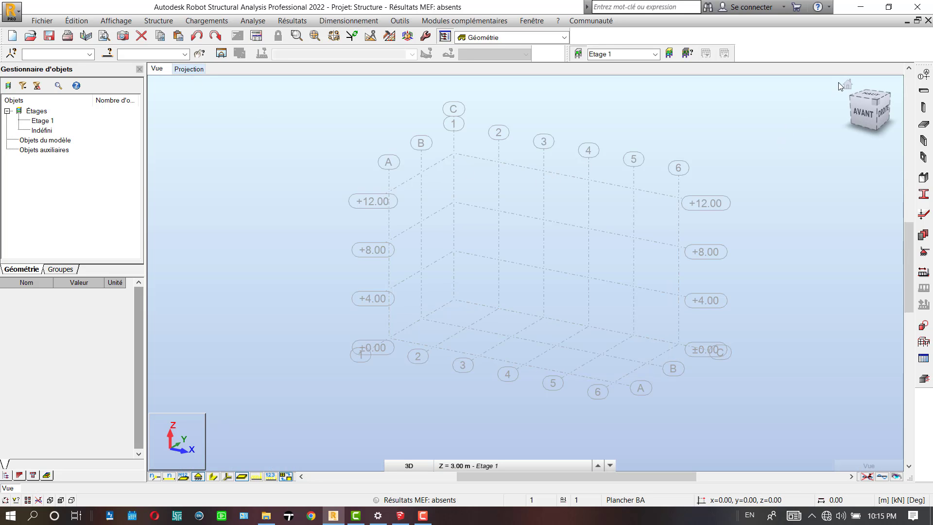
click(848, 87)
mouse_move(662, 141)
shift+middle_down()
mouse_move(648, 162)
mouse_move(651, 144)
mouse_move(553, 135)
mouse_move(606, 161)
mouse_move(631, 133)
mouse_move(637, 285)
mouse_move(658, 299)
mouse_move(699, 261)
mouse_move(687, 312)
mouse_move(640, 308)
mouse_move(629, 329)
shift+middle_up()
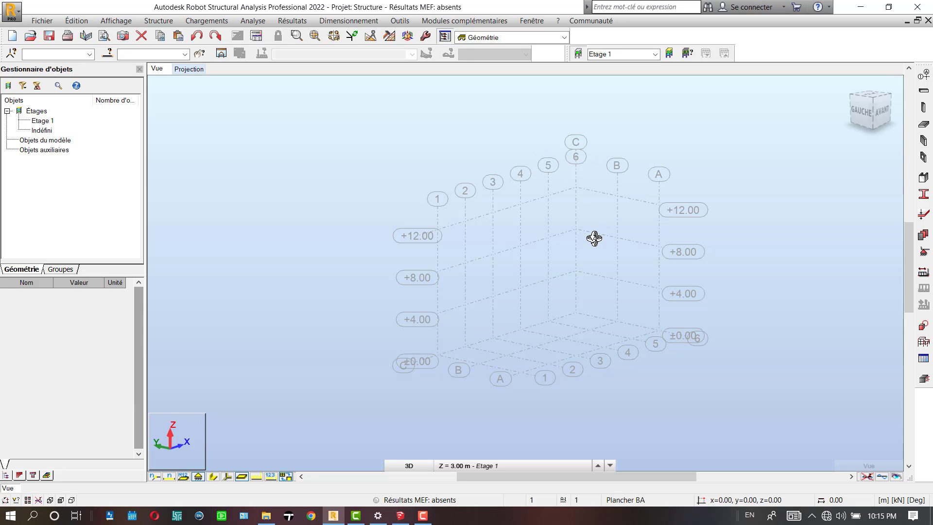
drag(593, 238, 506, 262)
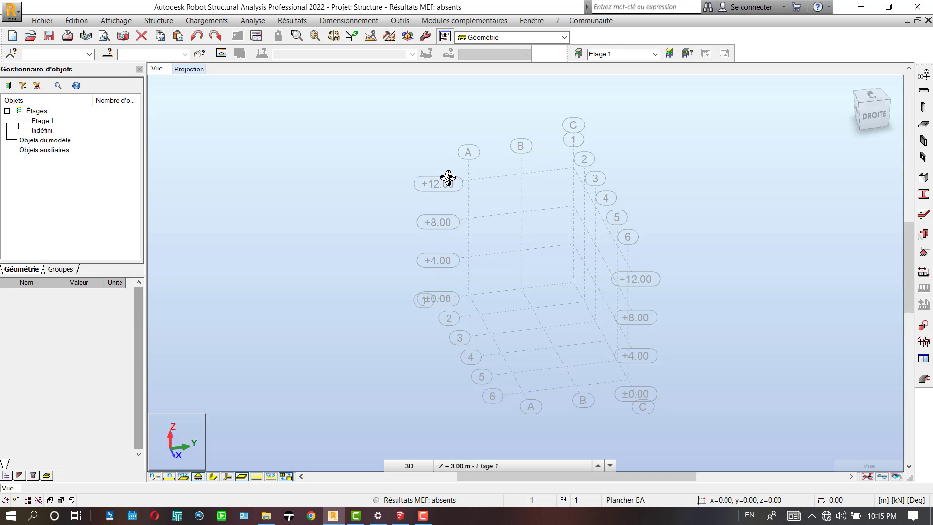
click(189, 68)
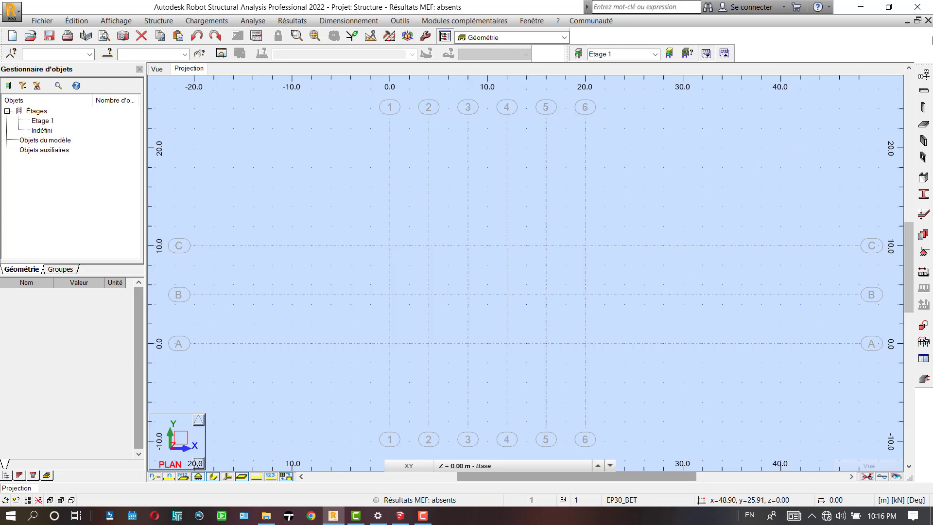
Create a new Cartesian construction line set named Rotation
click(923, 75)
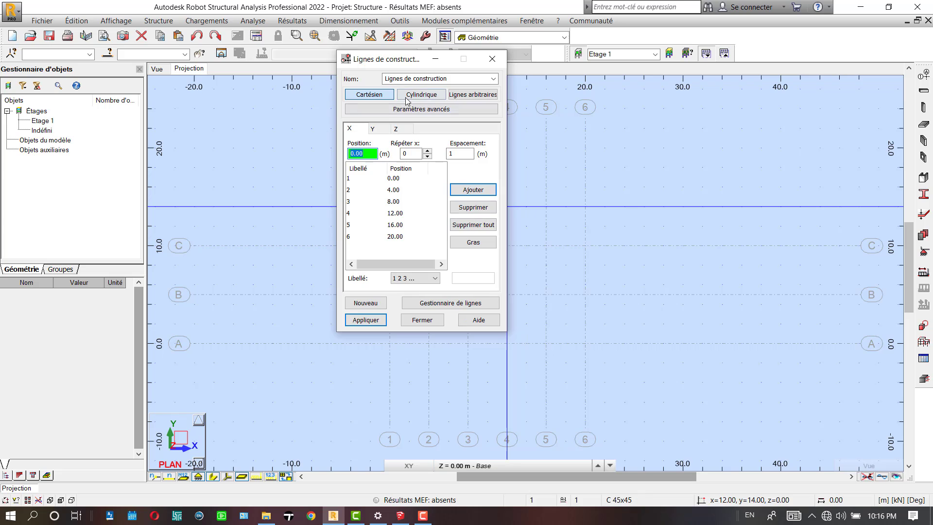
click(364, 302)
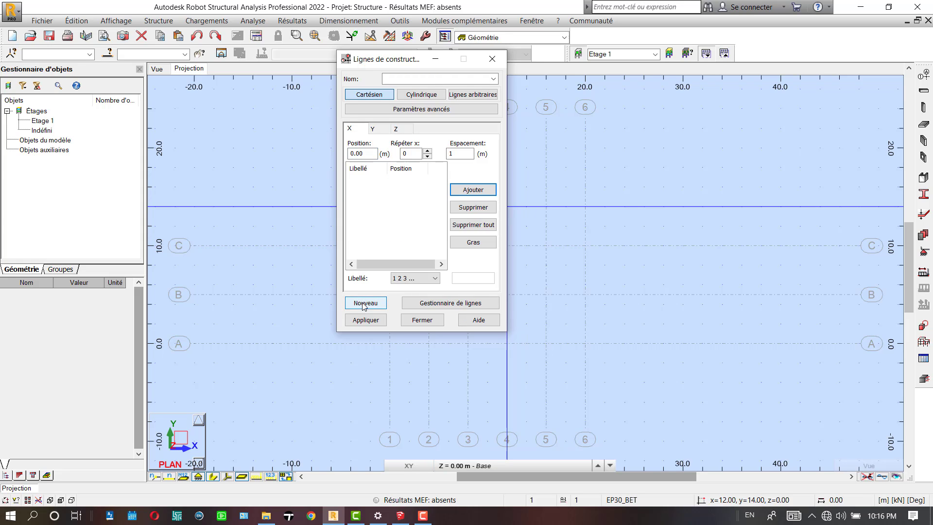
click(423, 79)
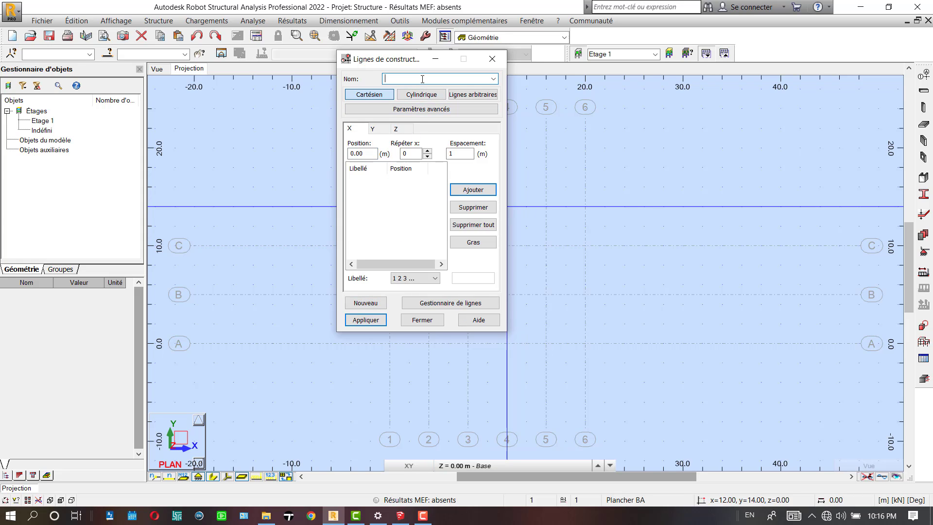
text(R)
key(BackSpace)
text(ion)
In the advanced parameters, position the Rotation grid relative to the intersection of axes 6 and C (20.00, 10.00, 0.00)
click(425, 112)
drag(408, 59, 268, 66)
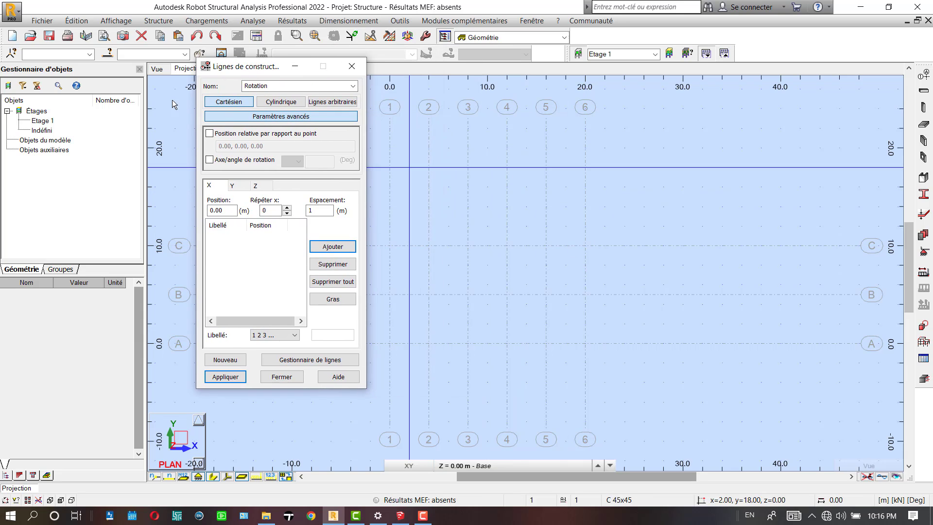
click(210, 134)
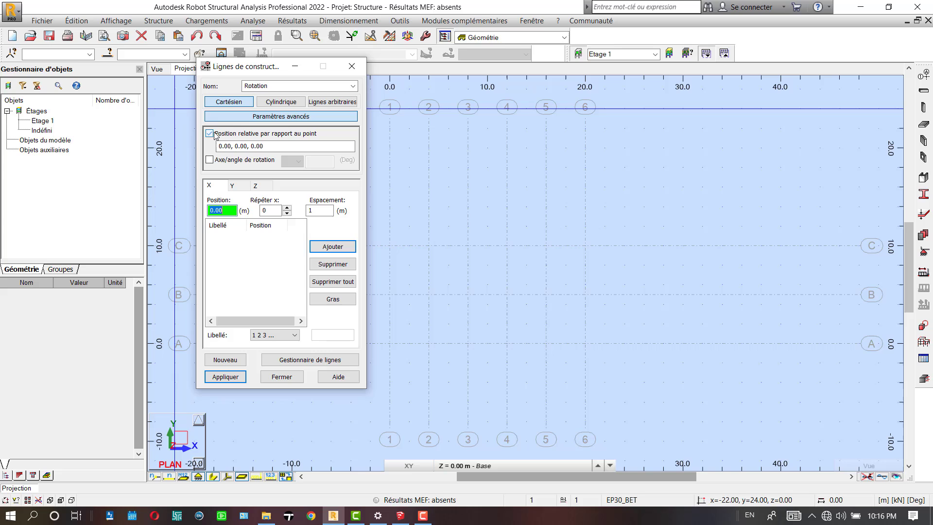
click(263, 147)
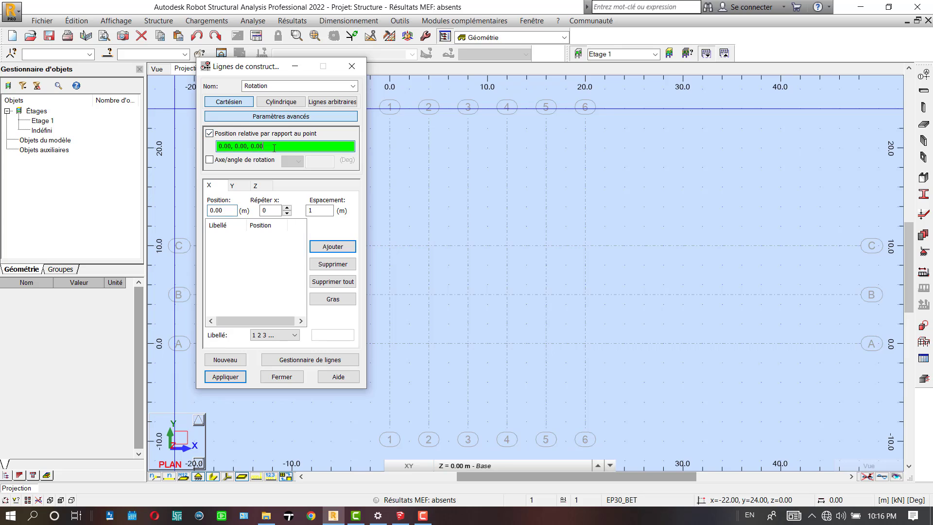
click(585, 246)
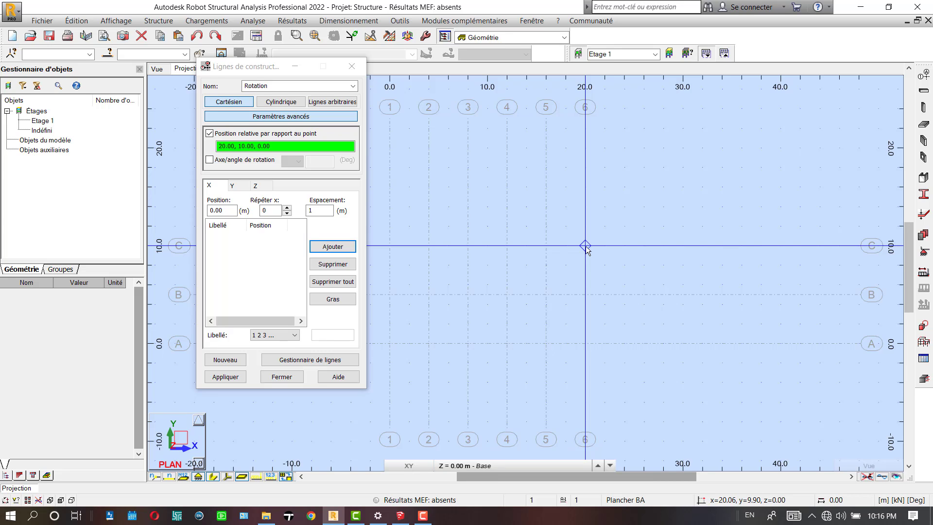
Enable axis rotation for the Rotation grid and set it to 30 degrees about the Z axis
click(210, 160)
click(297, 161)
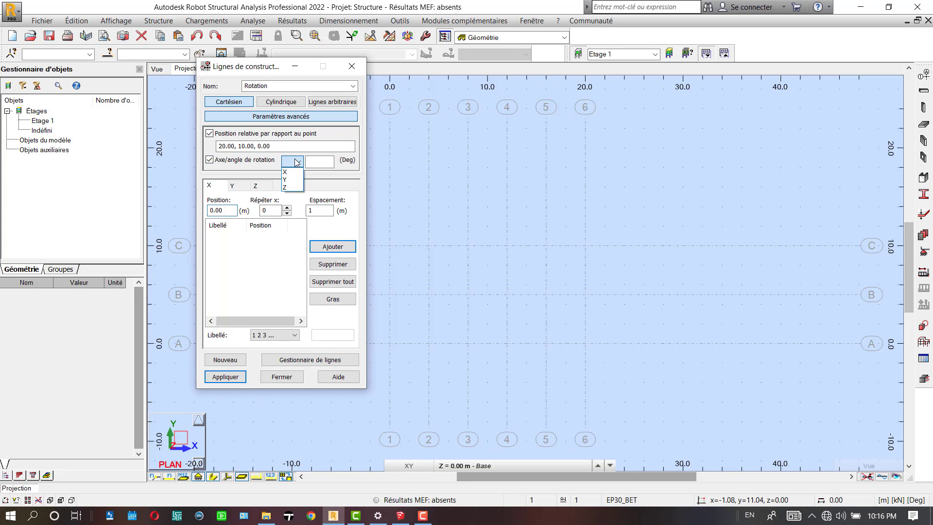
click(296, 187)
click(330, 163)
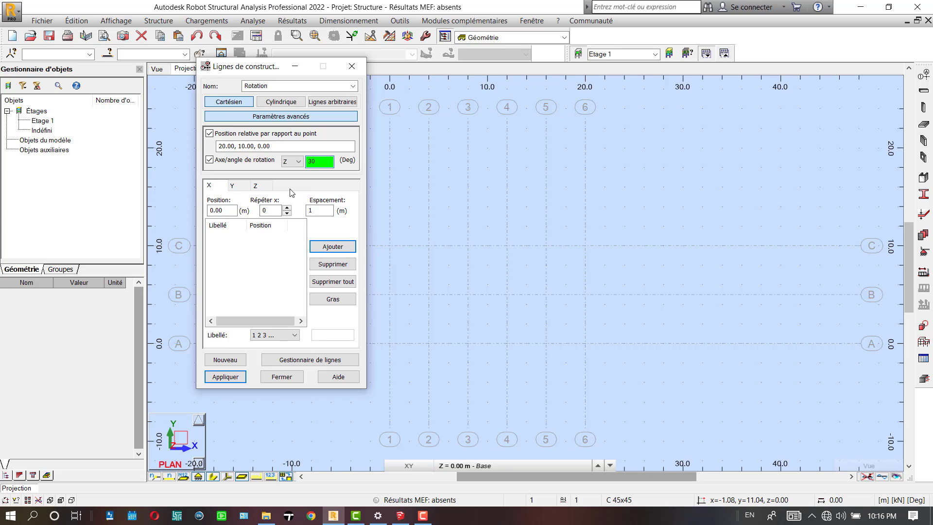
Add the X lines of the Rotation grid from position 0.00, repeated 5 times at 4 m spacing
click(216, 189)
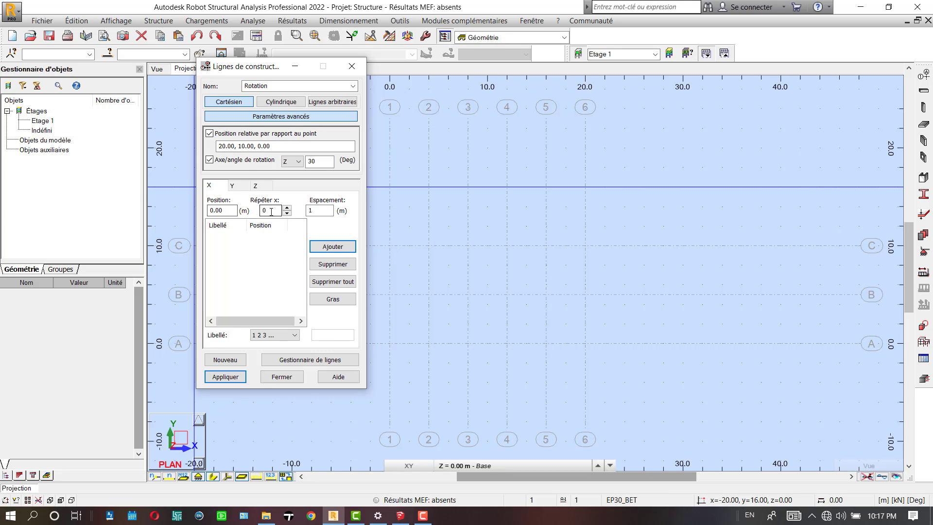
key(BackSpace)
text(5)
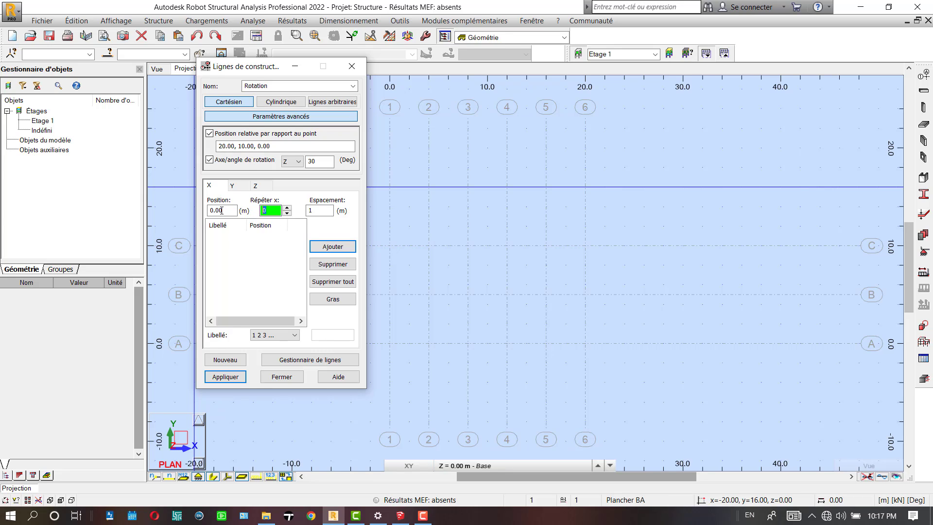
click(314, 210)
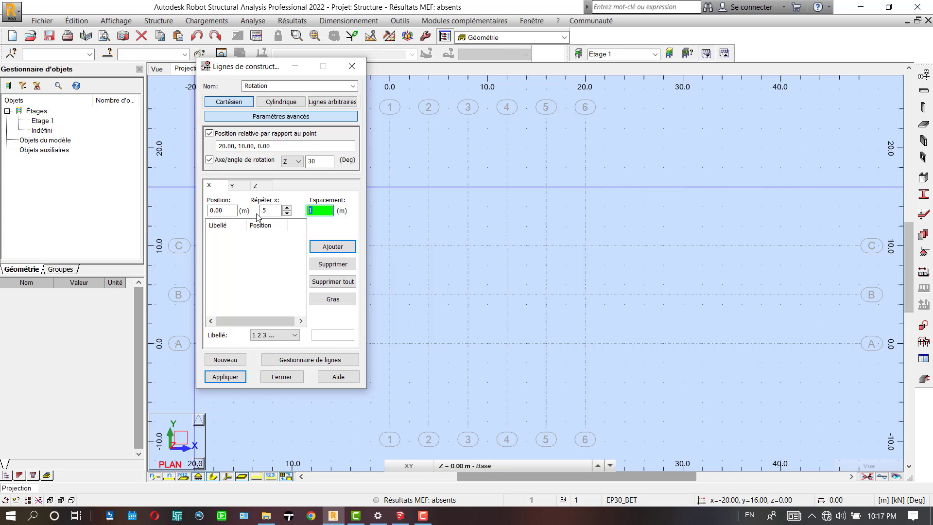
key(BackSpace)
text(4)
click(332, 246)
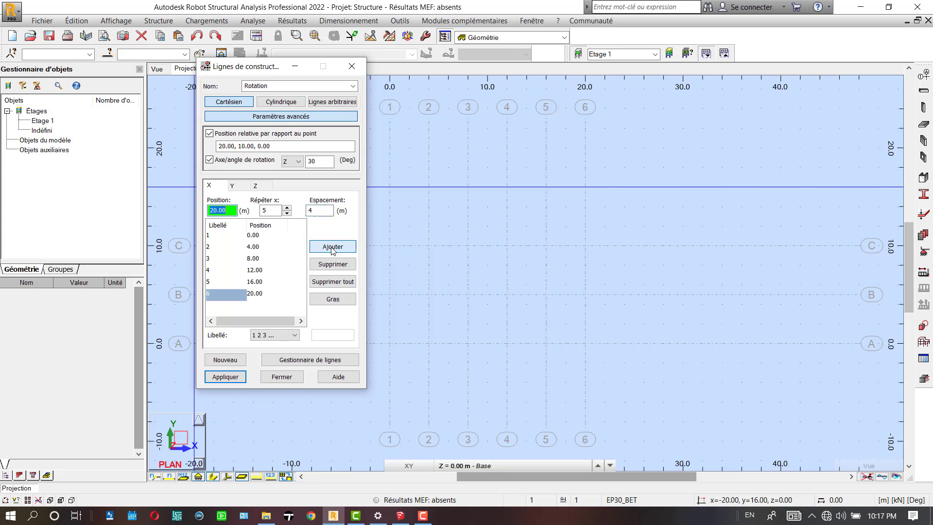
Add the Y lines from position 0.00, repeated 2 times at 5 m spacing, with A B C labels
click(236, 186)
key(Tab)
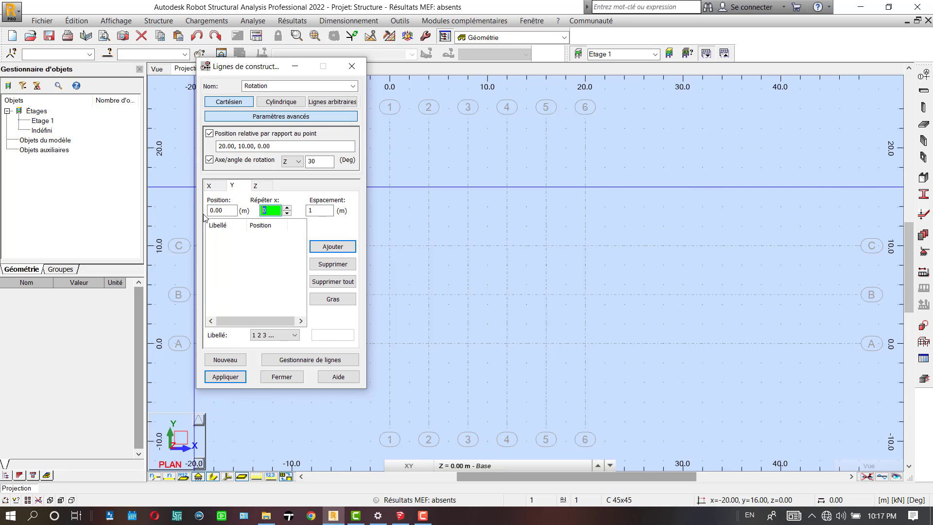
text(2)
key(Tab)
text(5)
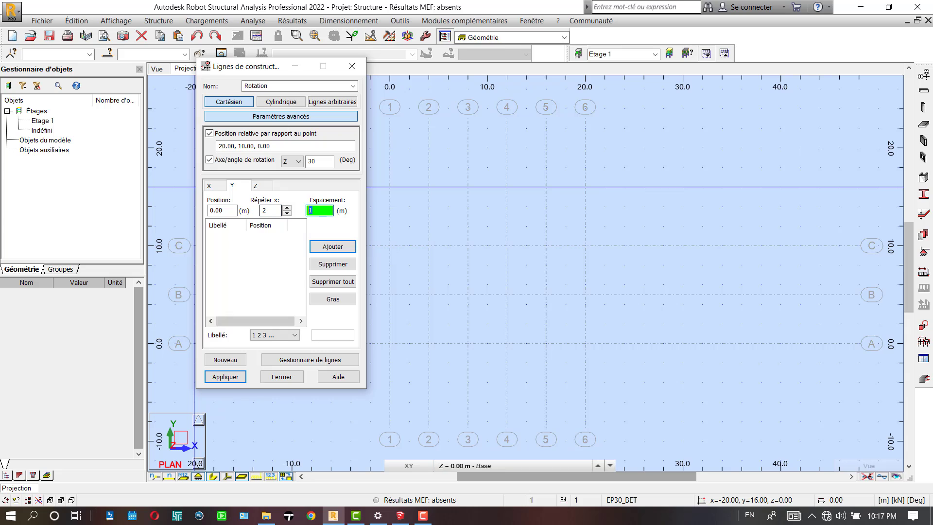
click(273, 335)
click(263, 353)
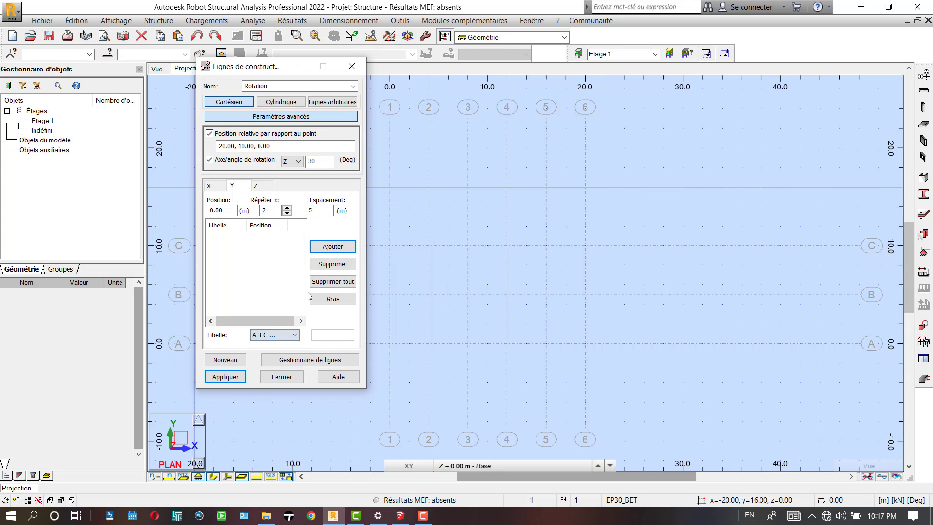
click(339, 247)
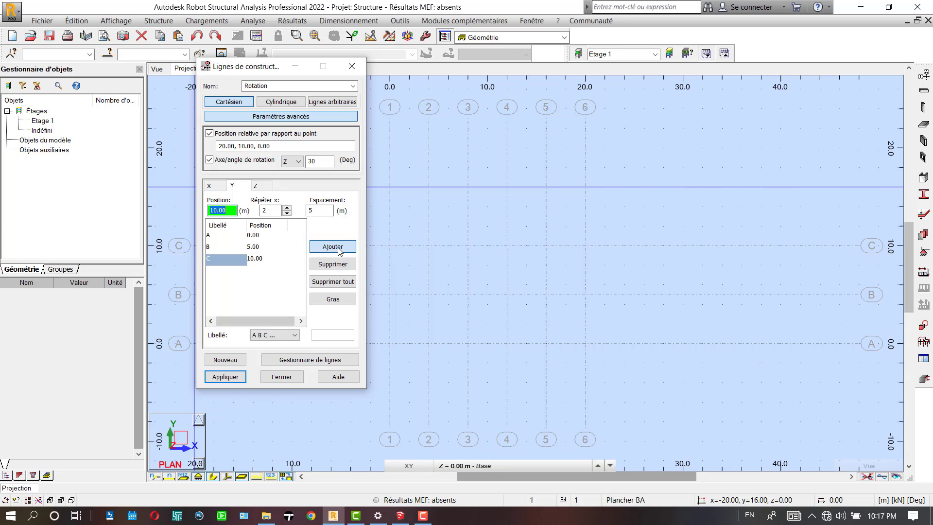
Add the Z lines from 0.00, repeated 3 times at 4 m spacing with Valeur labels, and apply the Rotation grid
click(261, 186)
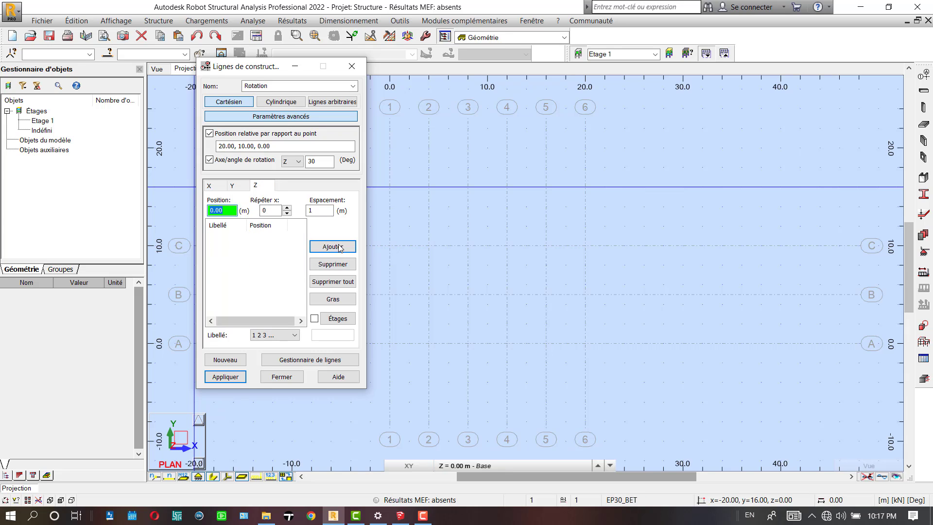
click(267, 335)
click(261, 361)
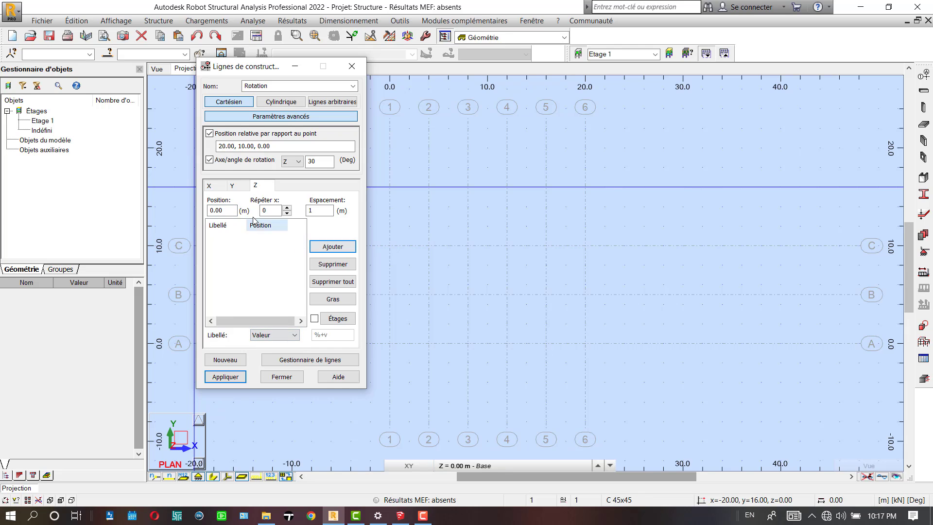
click(272, 209)
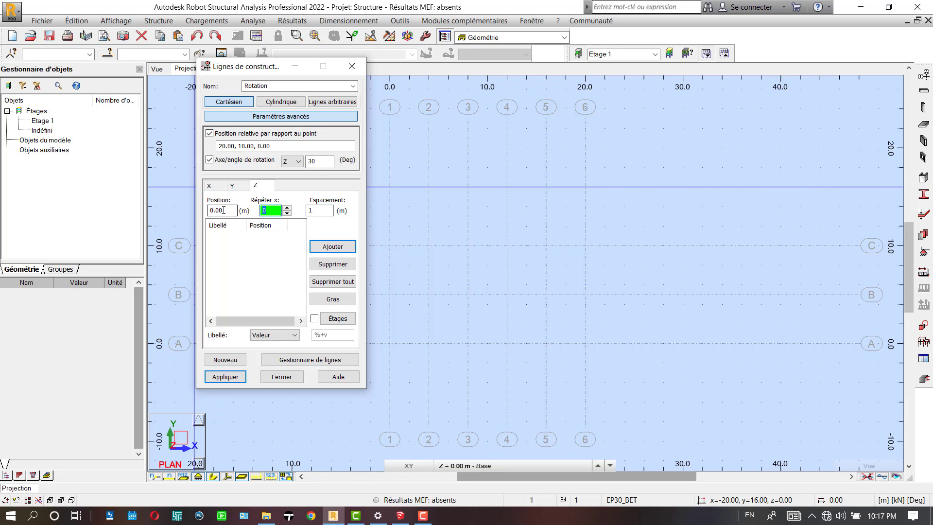
text(3)
key(Tab)
text(4)
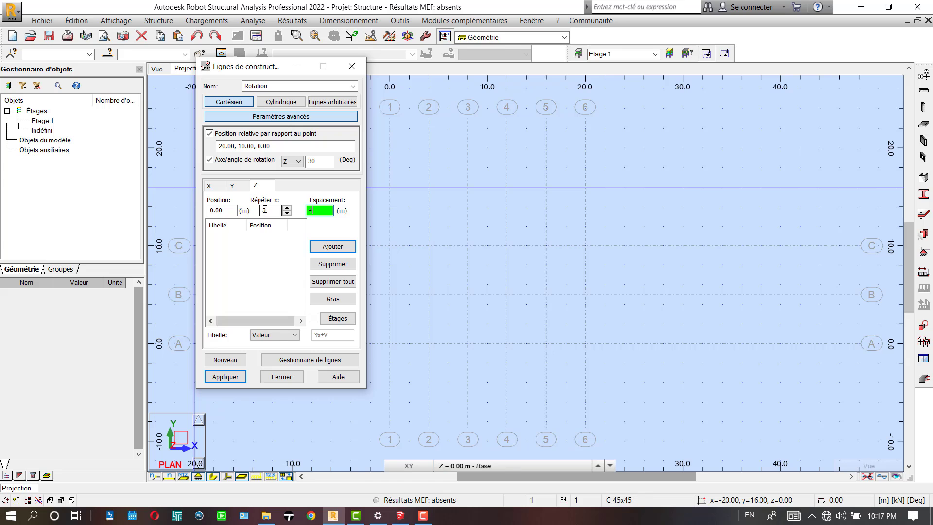
key(Return)
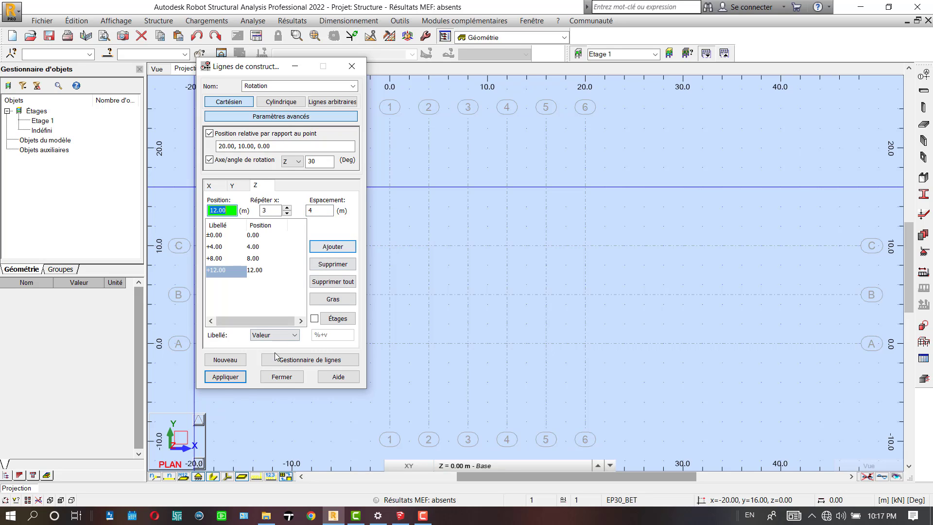
click(225, 377)
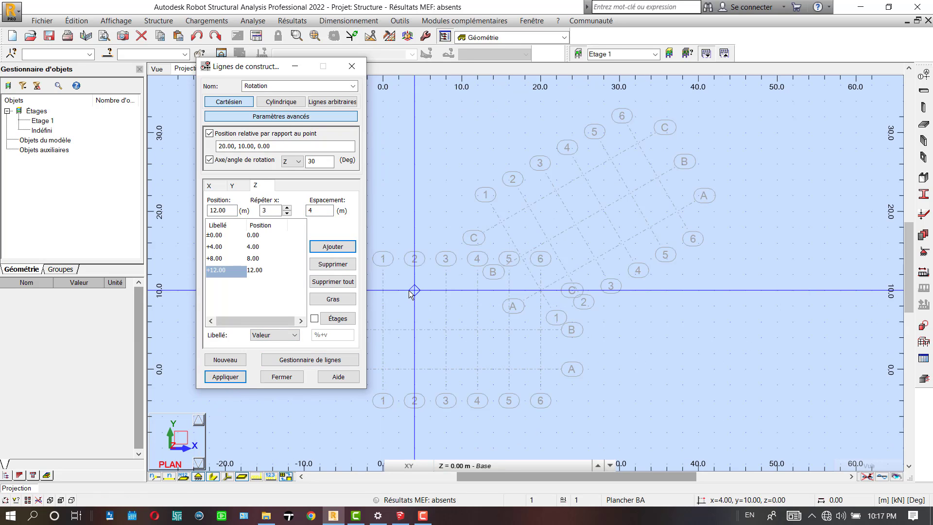
Replace all Y lines of the Rotation grid with lines from 0, repeated 2 times at -5 m spacing, and apply the change
scroll(409, 290, down, 5)
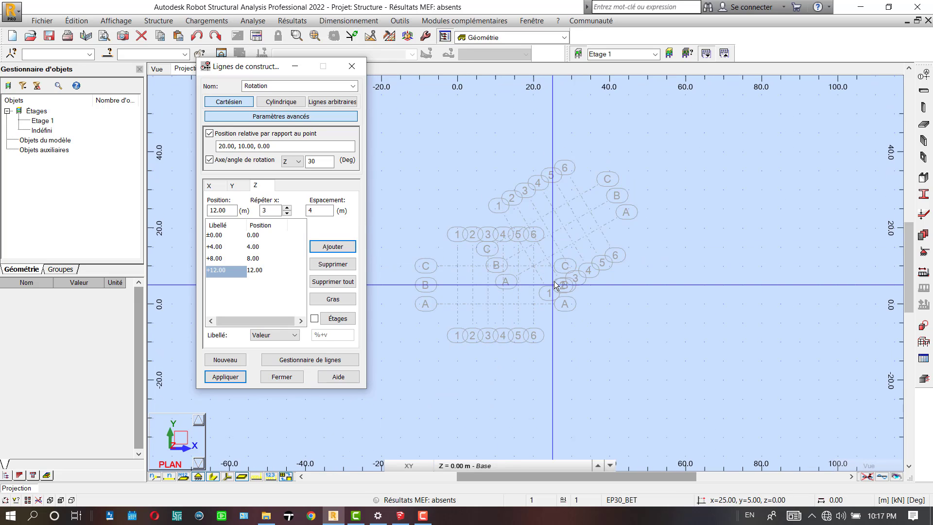
scroll(555, 281, up, 5)
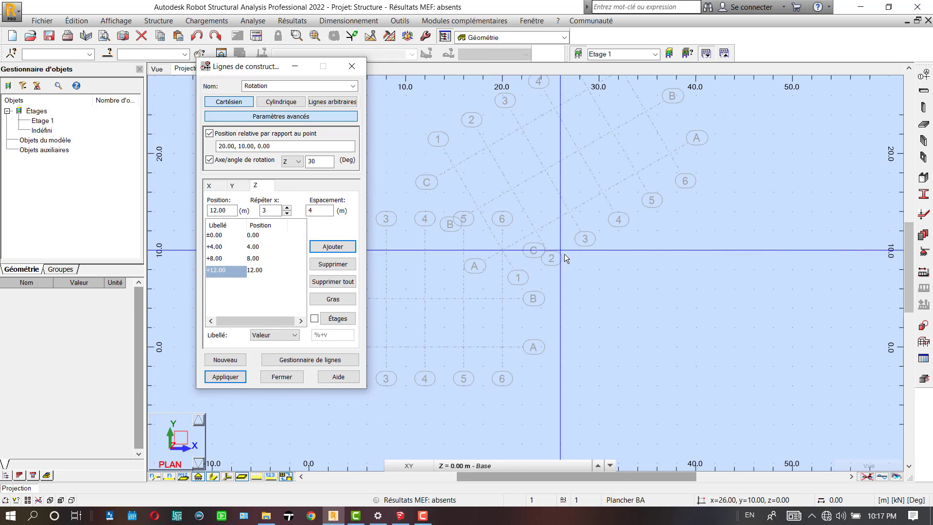
scroll(564, 254, down, 1)
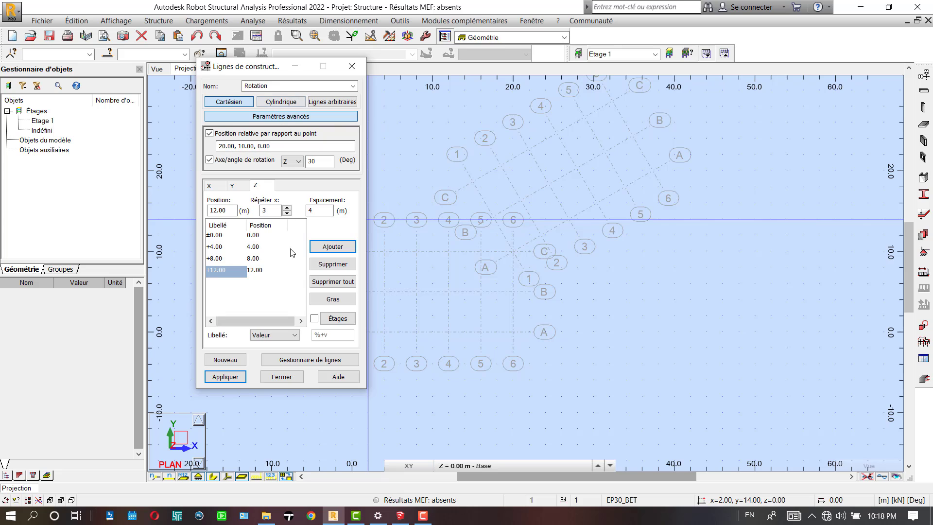
click(237, 190)
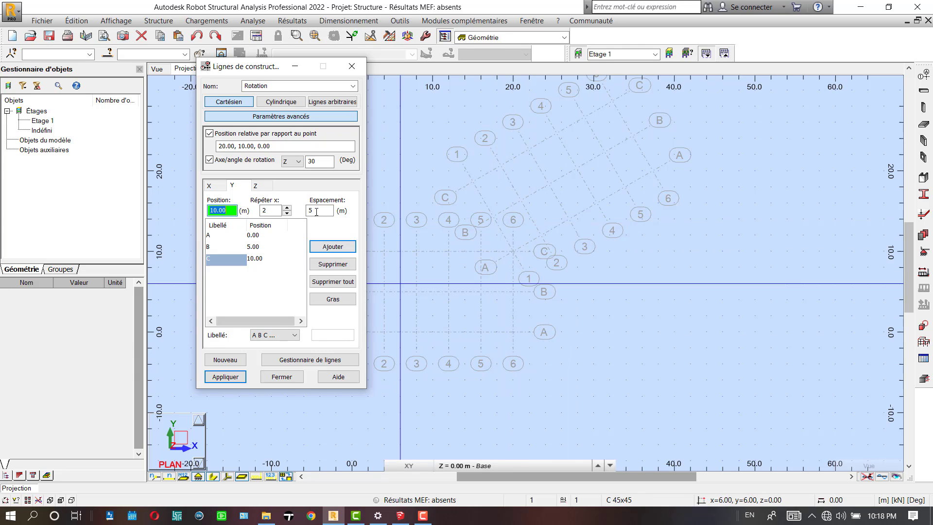
key(Tab)
key(Tab)
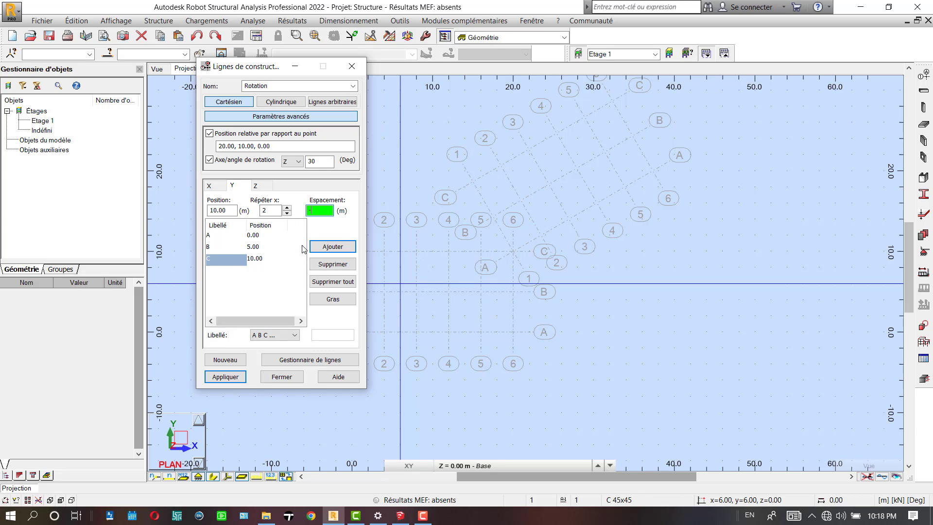
text(-5)
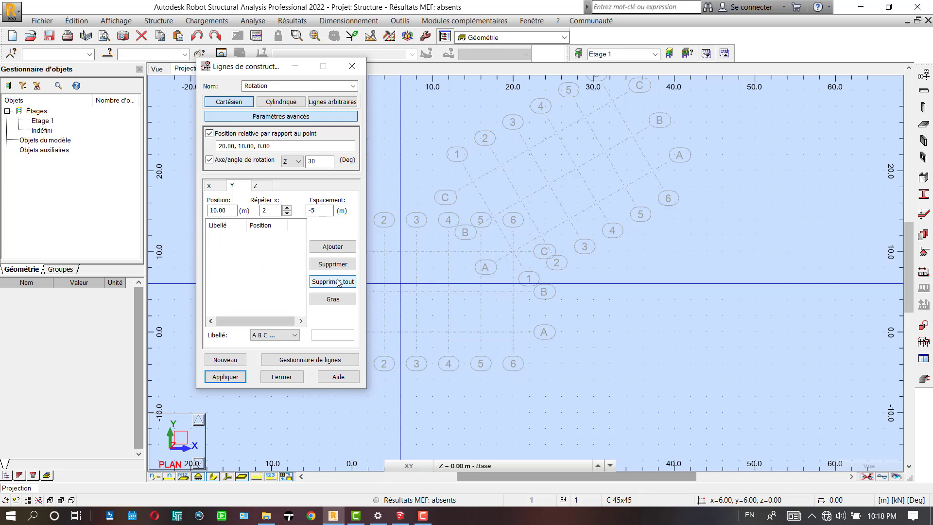
click(339, 282)
text(0)
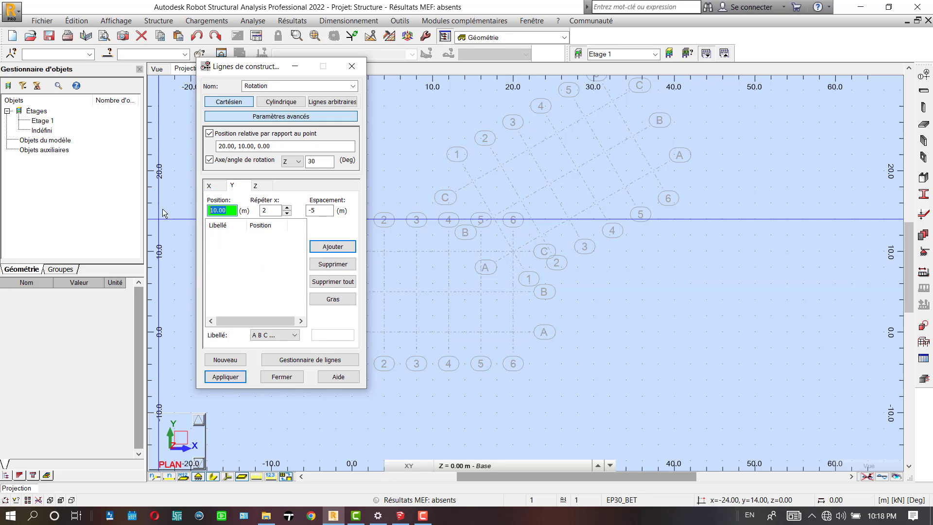
click(333, 247)
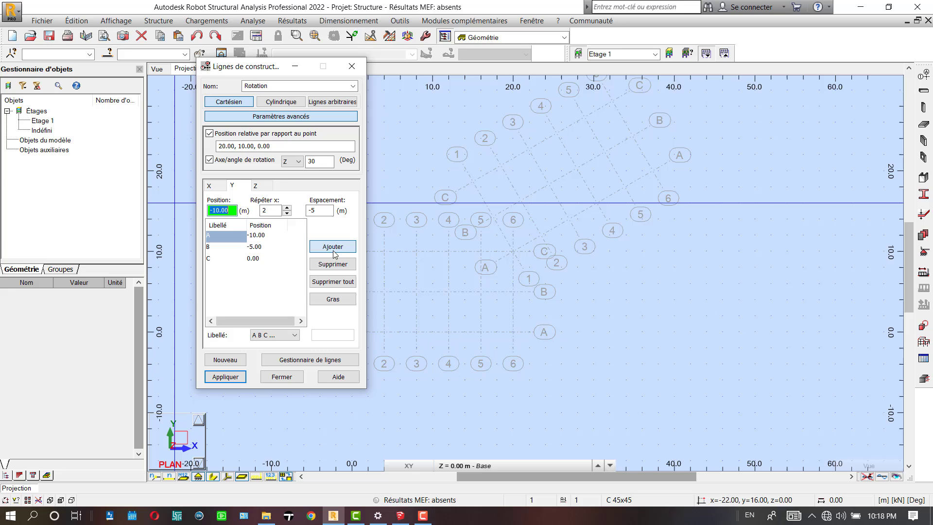
click(225, 377)
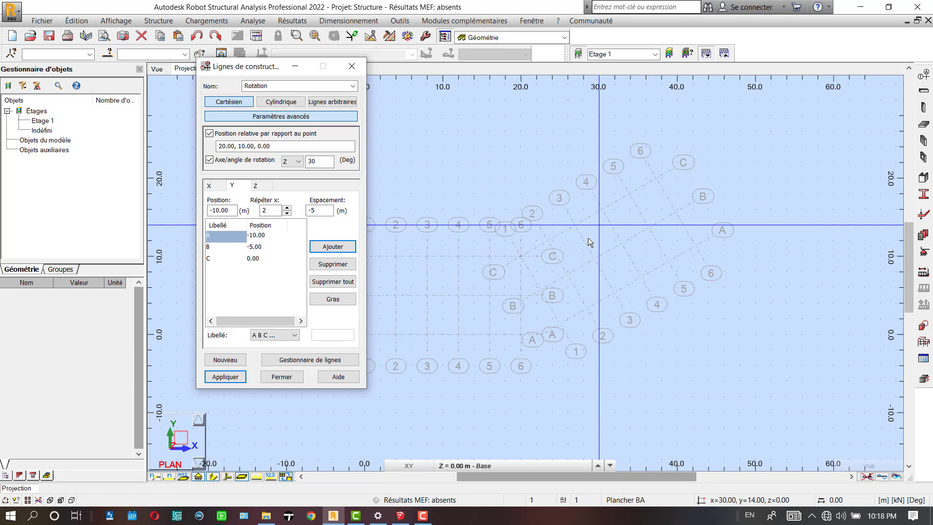
click(352, 66)
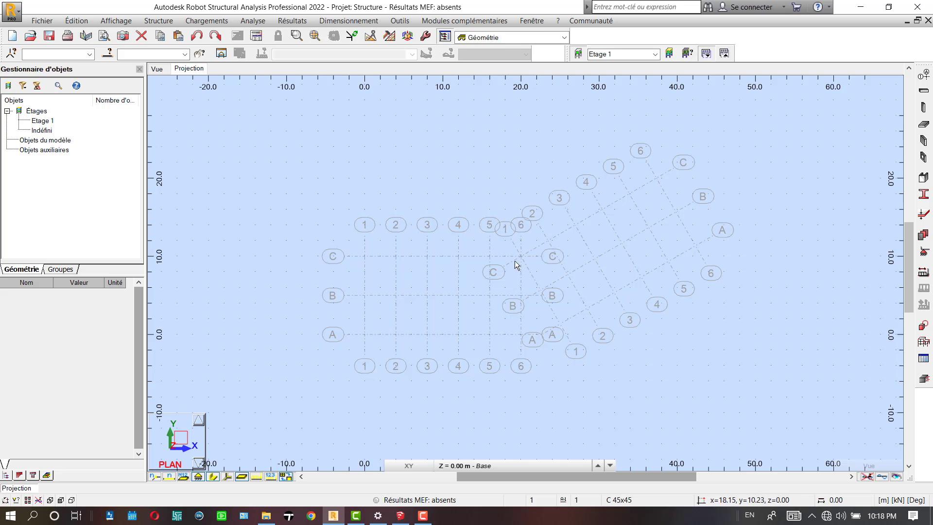
Create a new cylindrical construction line set named Cylindrical
scroll(514, 260, down, 1)
scroll(516, 255, up, 1)
scroll(516, 246, down, 2)
scroll(644, 265, up, 2)
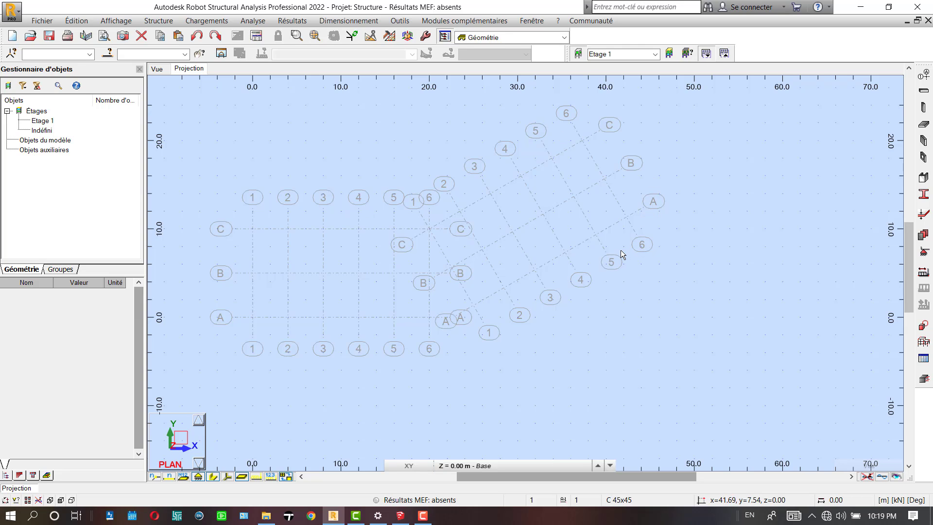
click(921, 77)
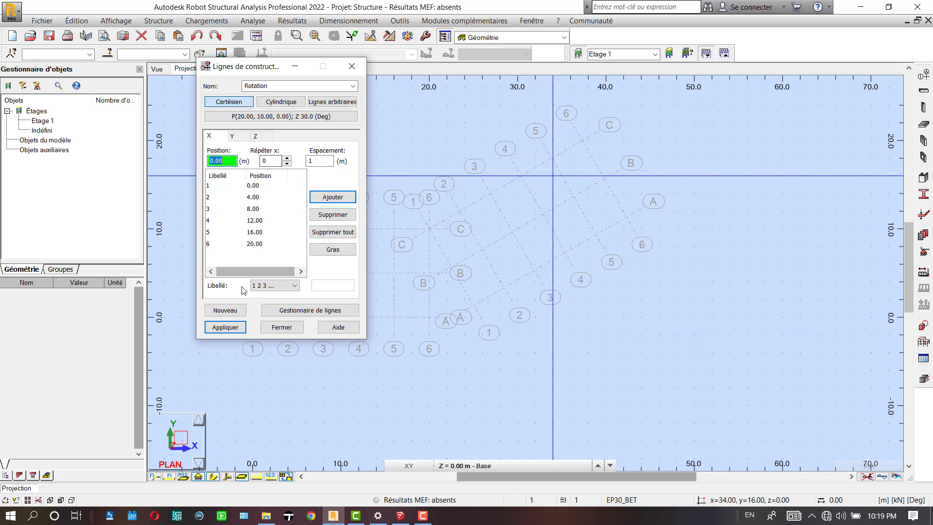
click(233, 313)
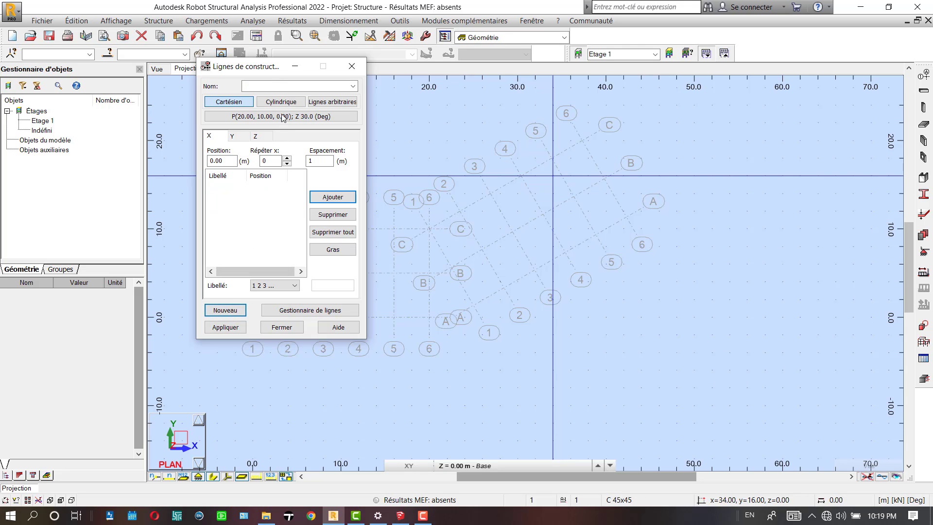
click(284, 104)
click(282, 89)
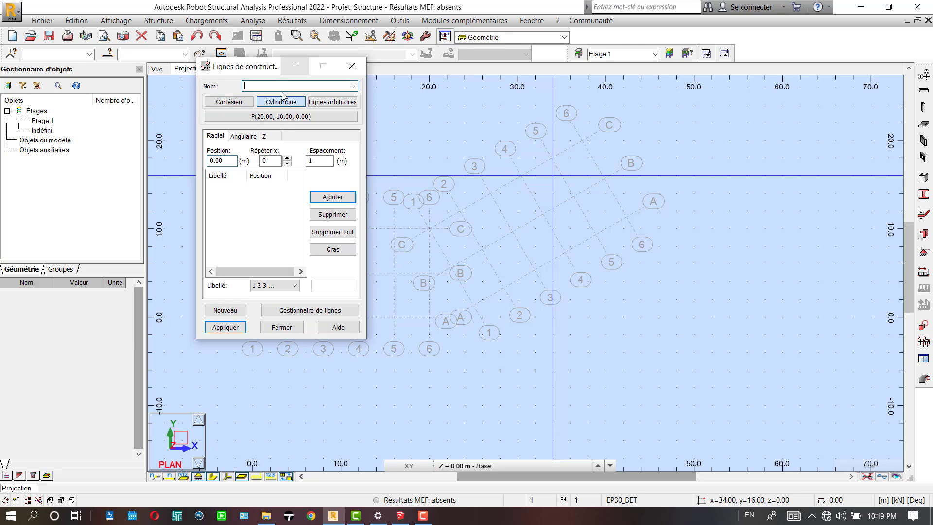
text(Cu)
key(BackSpace)
text(t)
text(y)
text(l)
text(in)
text(dri)
text(a)
text(a)
Show the Cylindrical grid's advanced parameters and set the radial lines to position 0, repeated 2 times at 2.5 m spacing
click(276, 117)
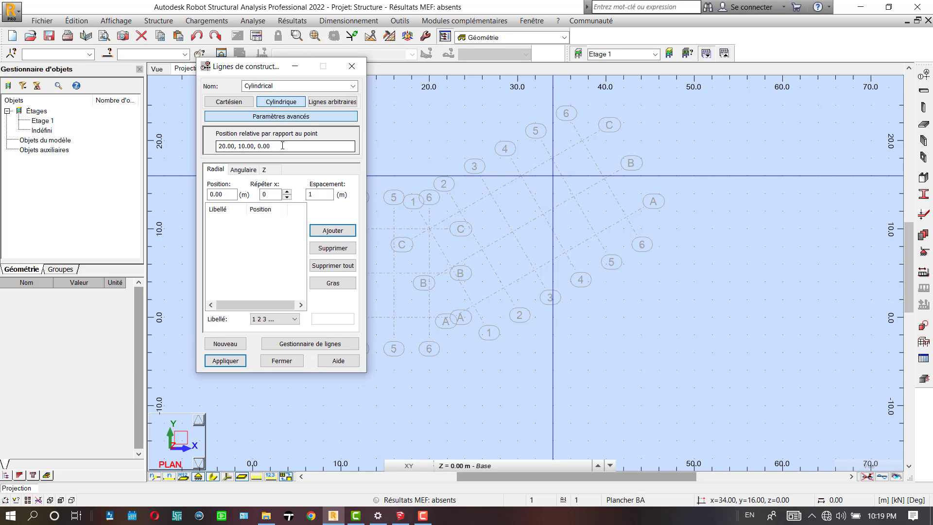
click(604, 179)
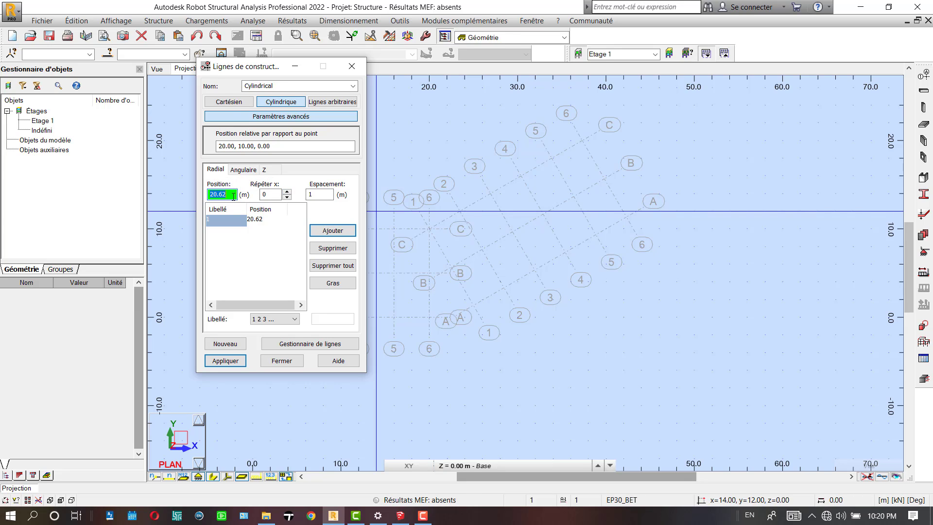
text(0)
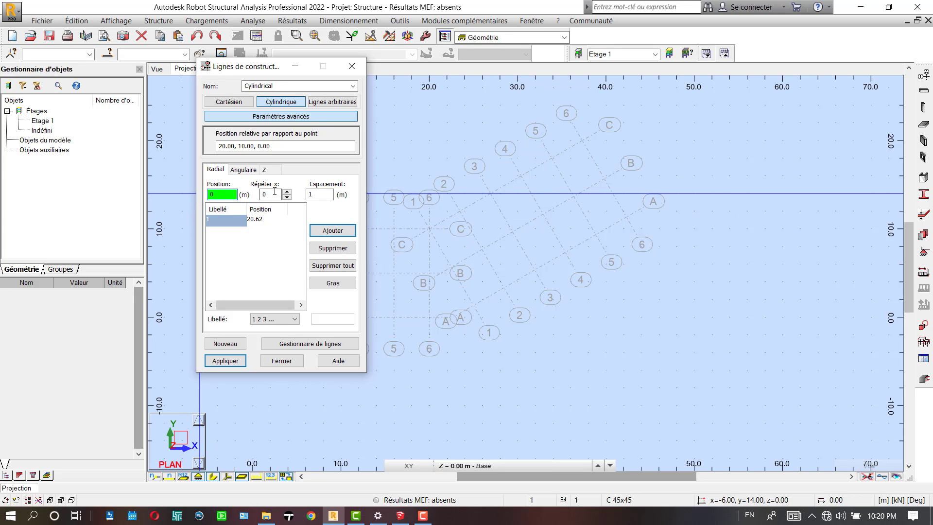
key(Tab)
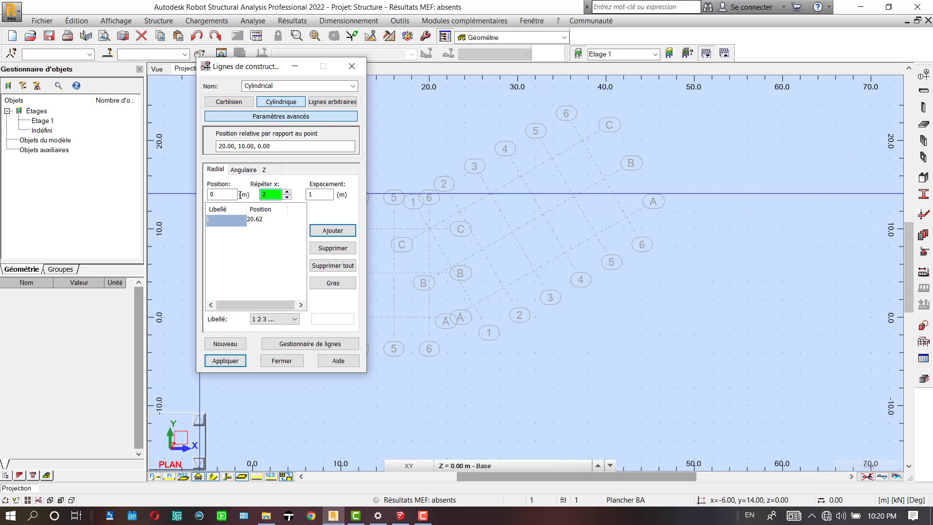
key(Tab)
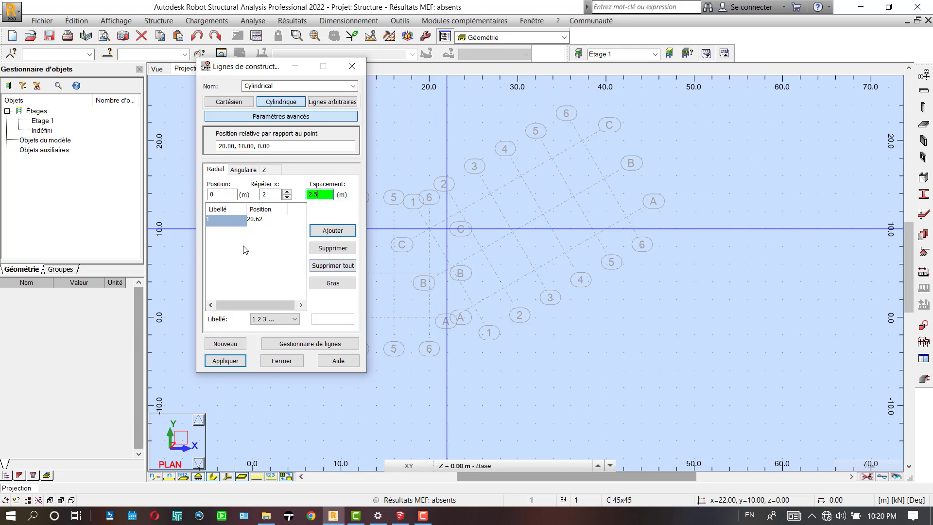
Add the angular lines from -60 degrees, repeated 10 times at 18 degree spacing, with A B C labels
click(244, 169)
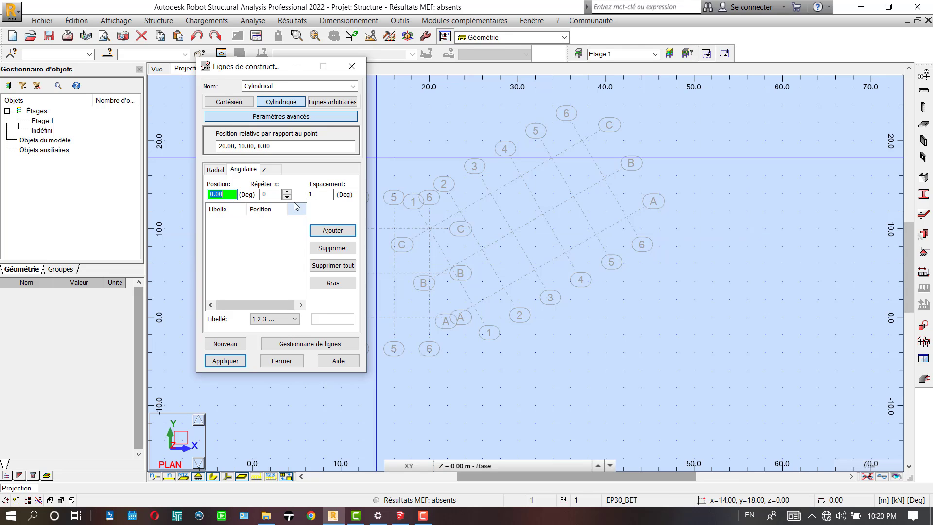
key(Tab)
text(60)
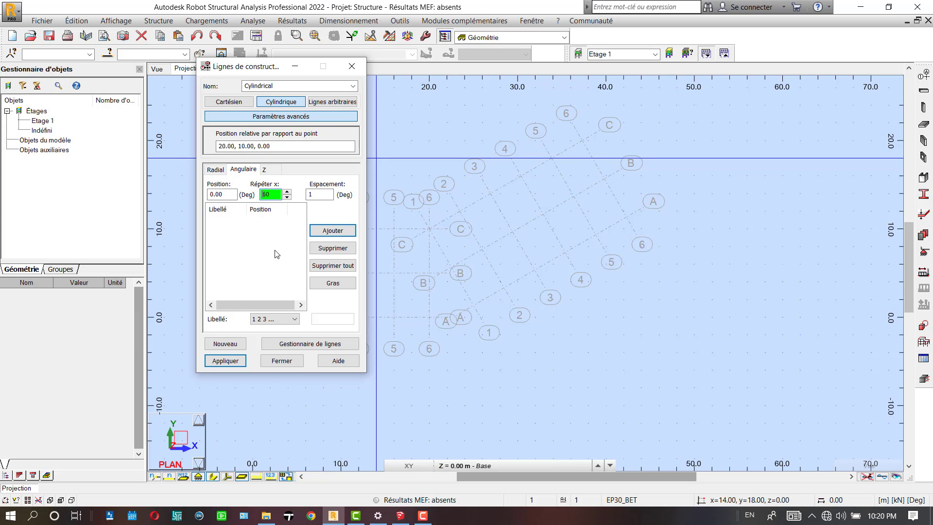
key(Home)
text(-)
key(Tab)
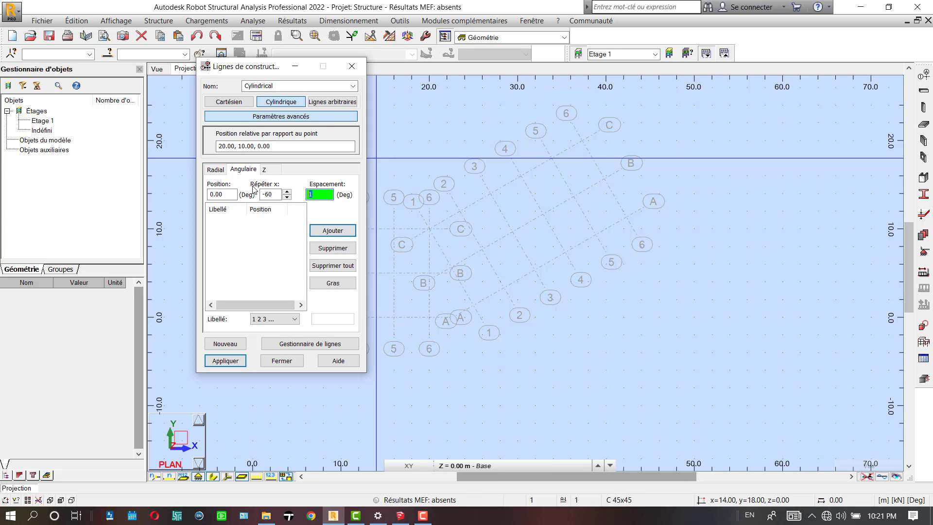
text(18)
click(221, 194)
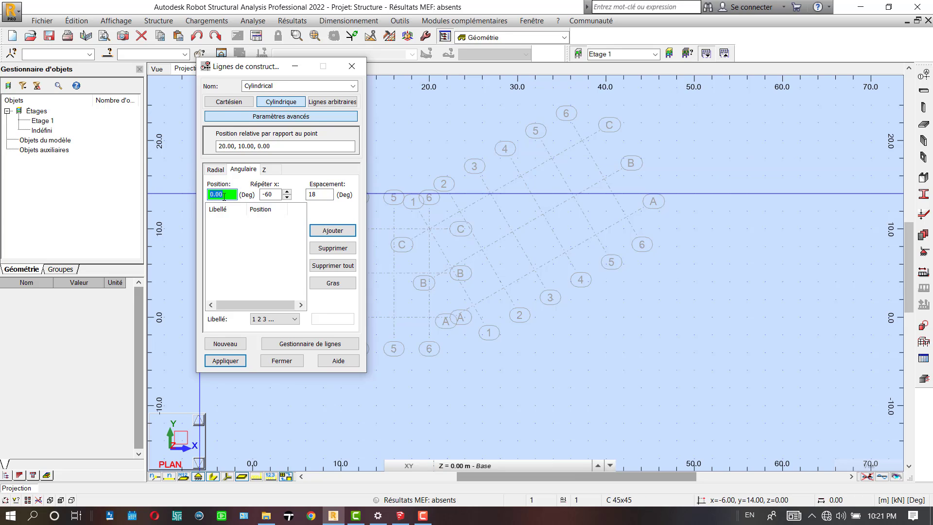
text(-60)
click(267, 194)
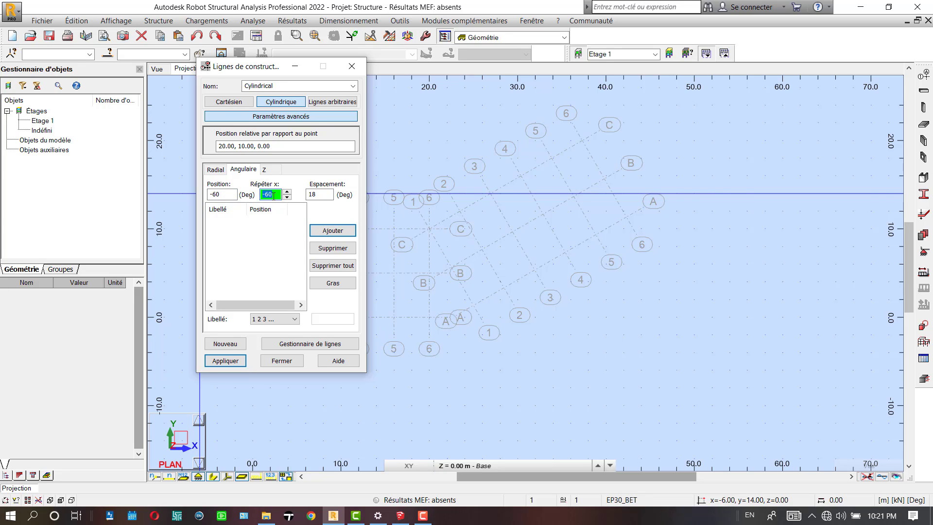
text(10)
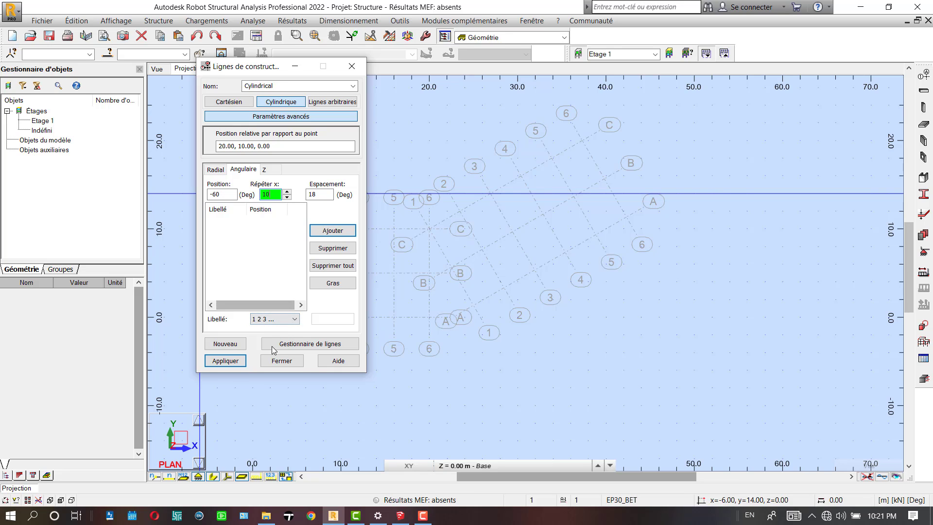
click(276, 318)
click(272, 334)
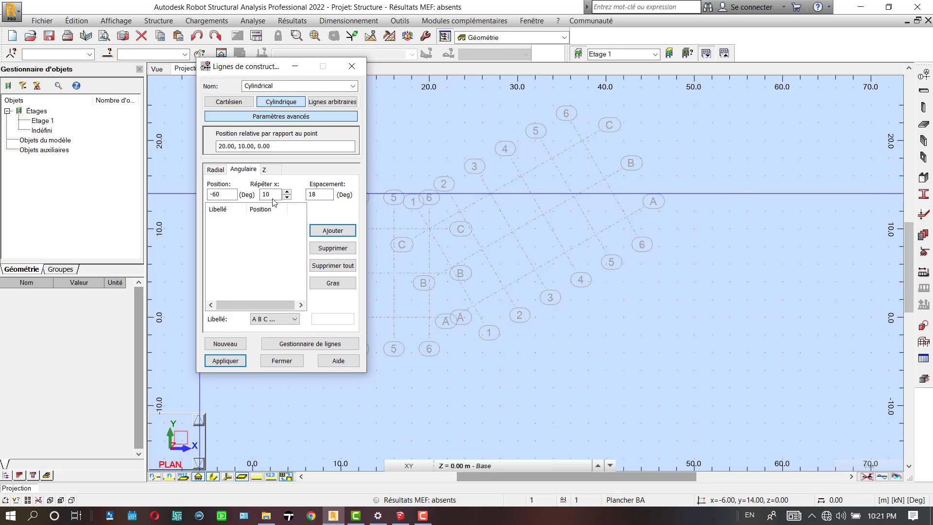
click(332, 230)
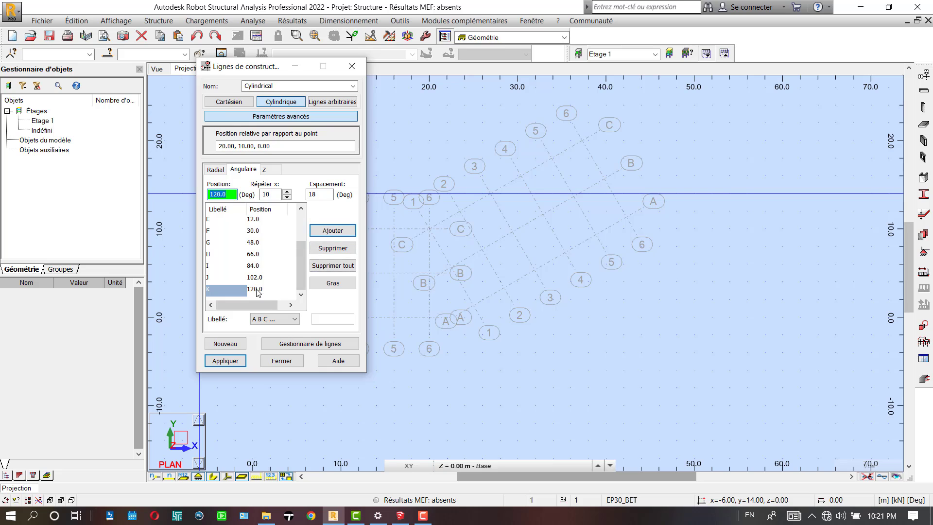
Add the Cylindrical grid's Z lines from 0.00, repeated 3 times at 4 m spacing, with Valeur labels
click(266, 169)
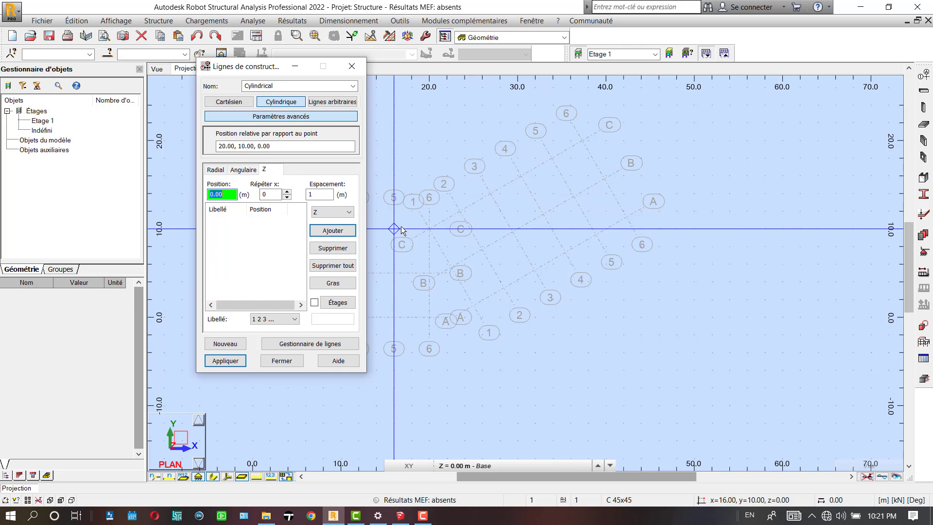
key(Tab)
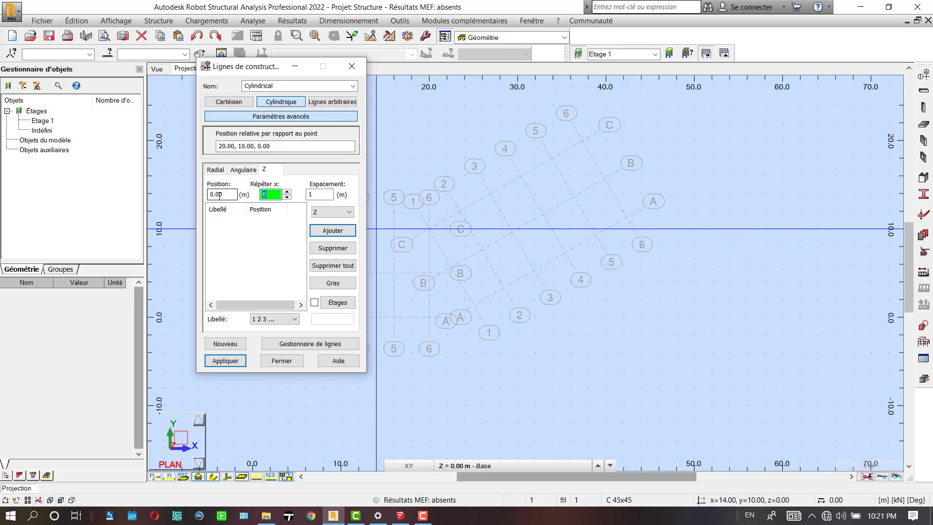
key(Tab)
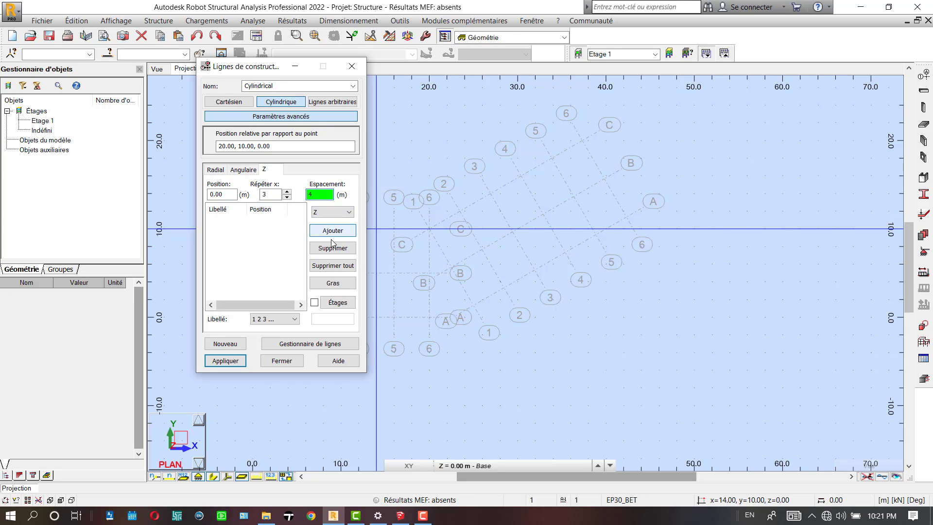
click(271, 319)
click(263, 344)
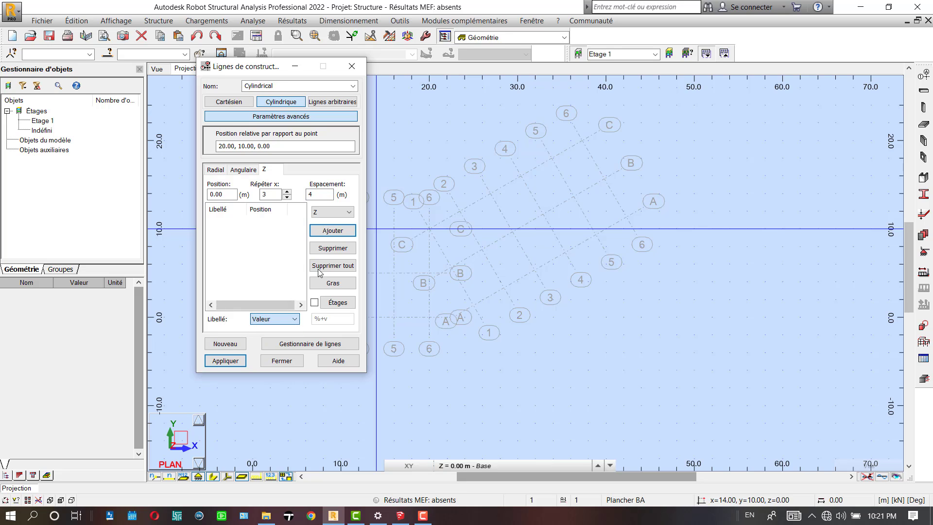
click(334, 231)
Replace all radial lines with lines from 0, repeated 2 times at 2.5 m spacing, and apply the Cylindrical grid
click(248, 170)
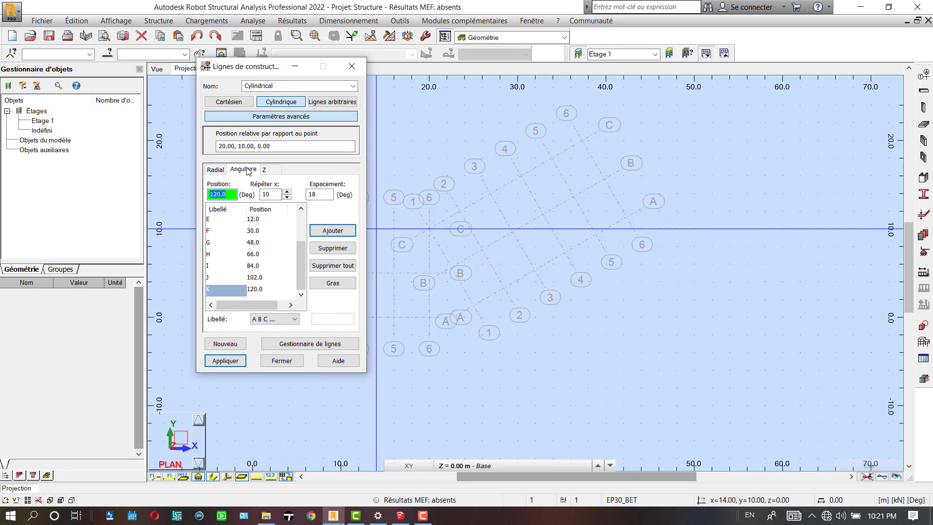
click(217, 170)
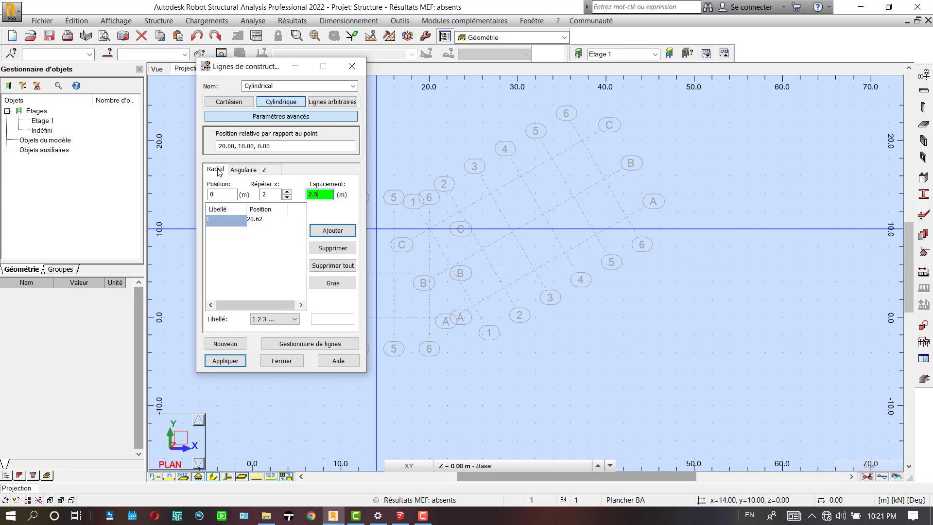
click(339, 232)
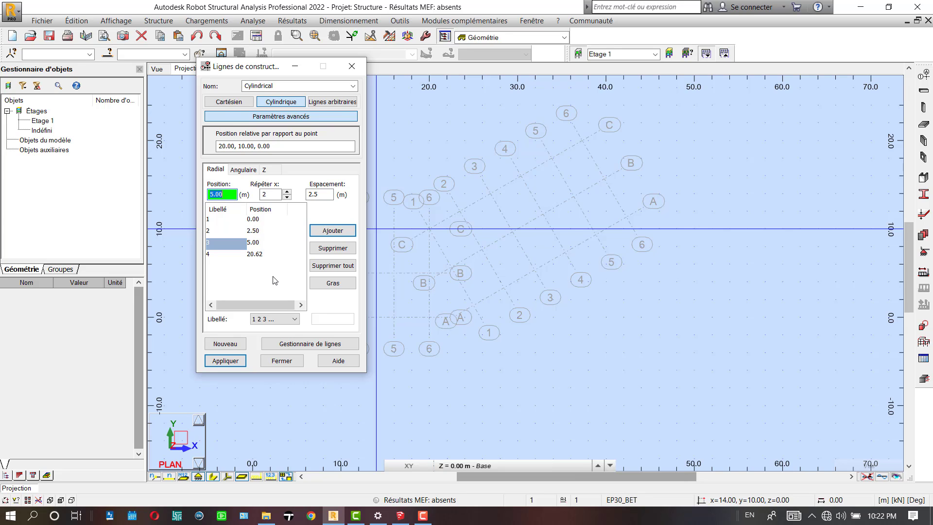
click(342, 249)
click(340, 250)
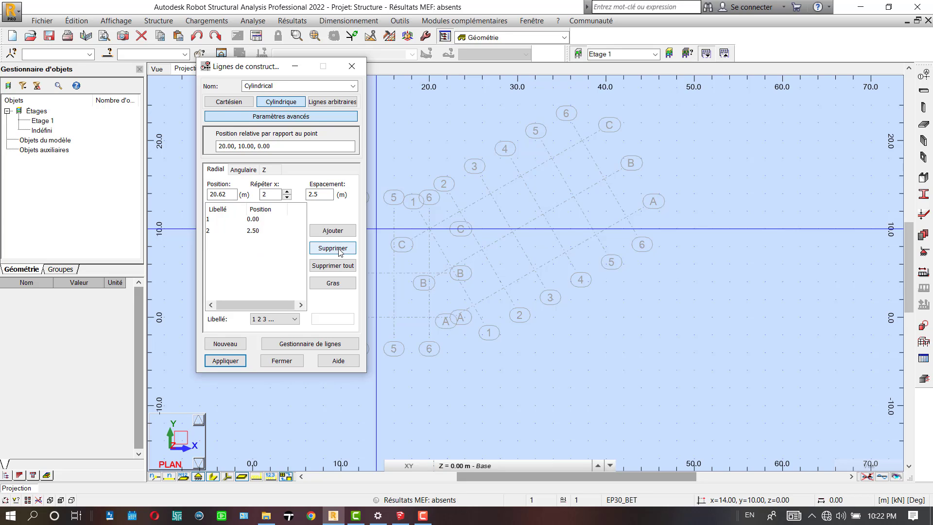
click(339, 266)
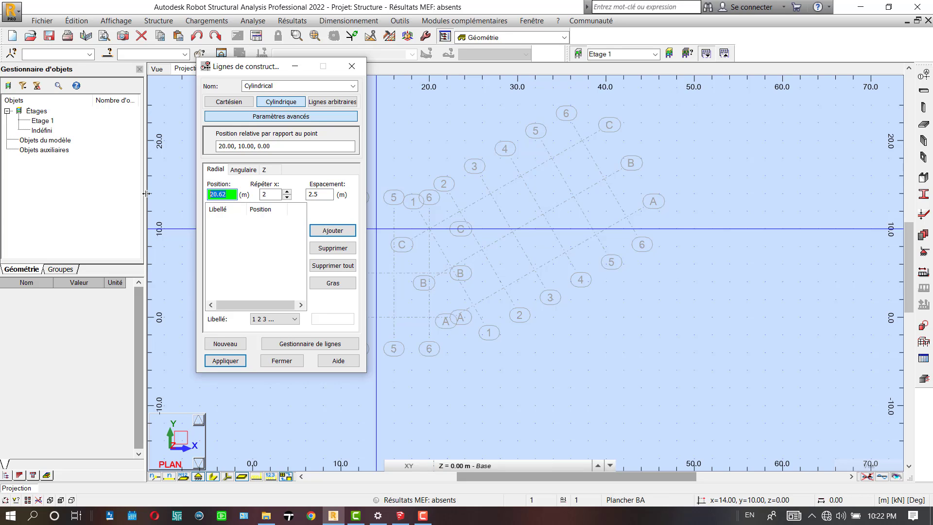
text(0)
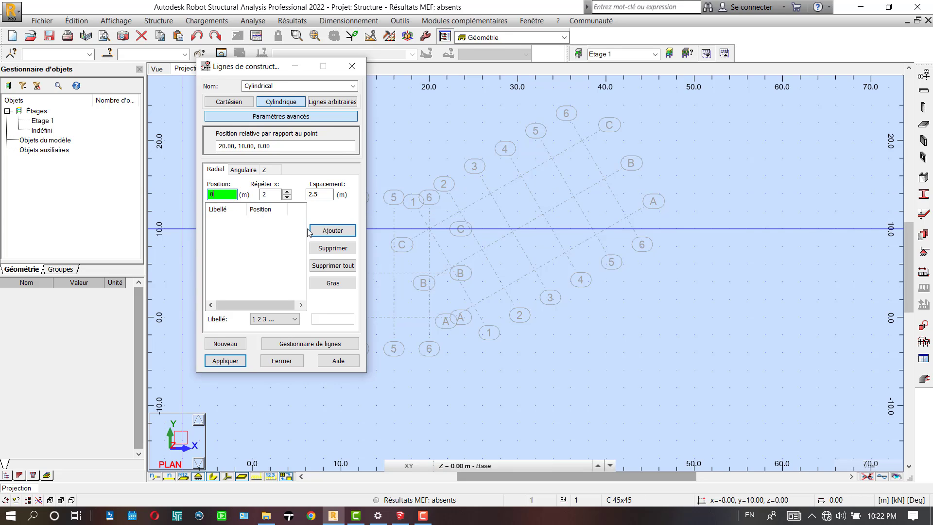
click(332, 230)
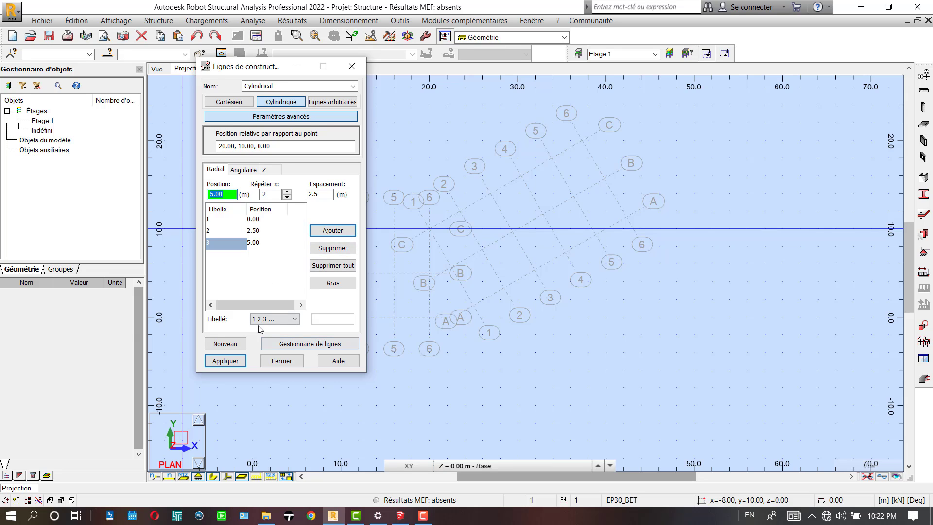
click(225, 361)
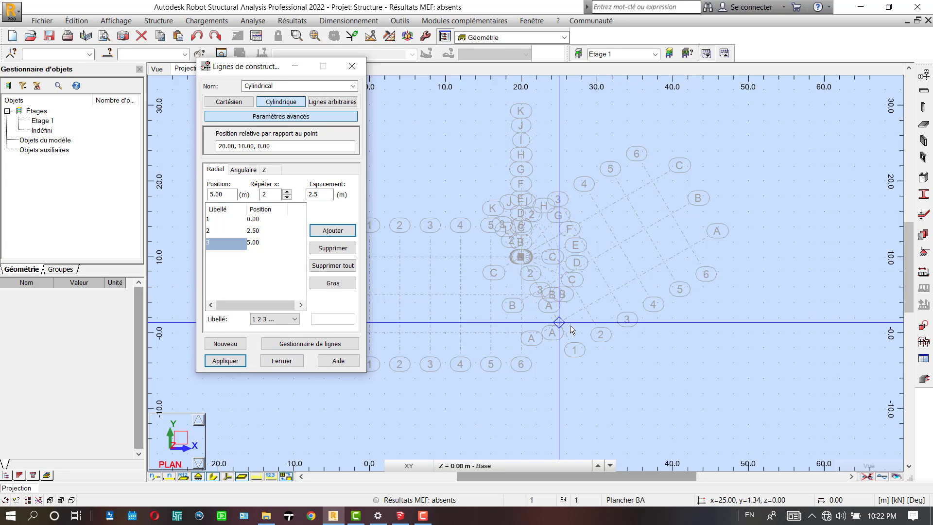
Move the Cylindrical grid's reference point to 39.82, 15.67, 0.00, apply the change and close the construction lines dialog
scroll(584, 283, up, 2)
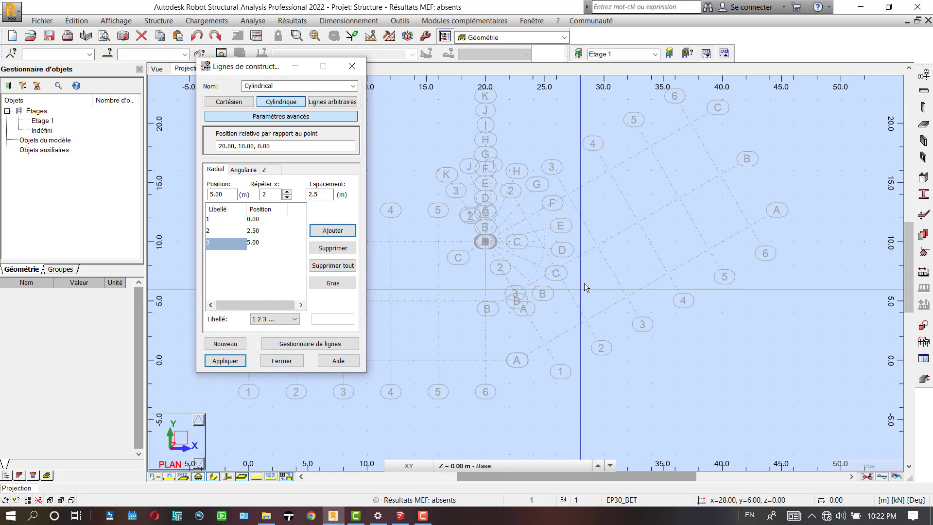
scroll(584, 283, up, 2)
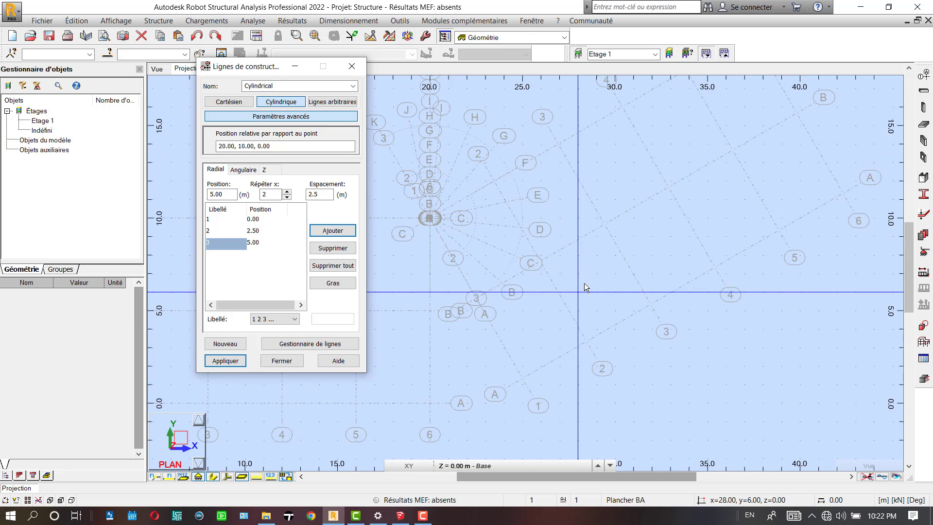
scroll(584, 283, down, 3)
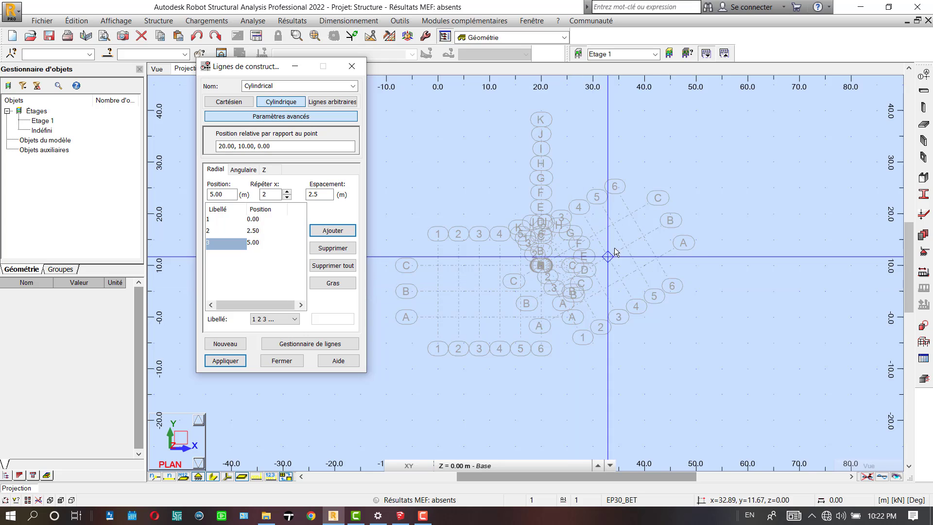
scroll(611, 252, up, 3)
scroll(456, 272, up, 2)
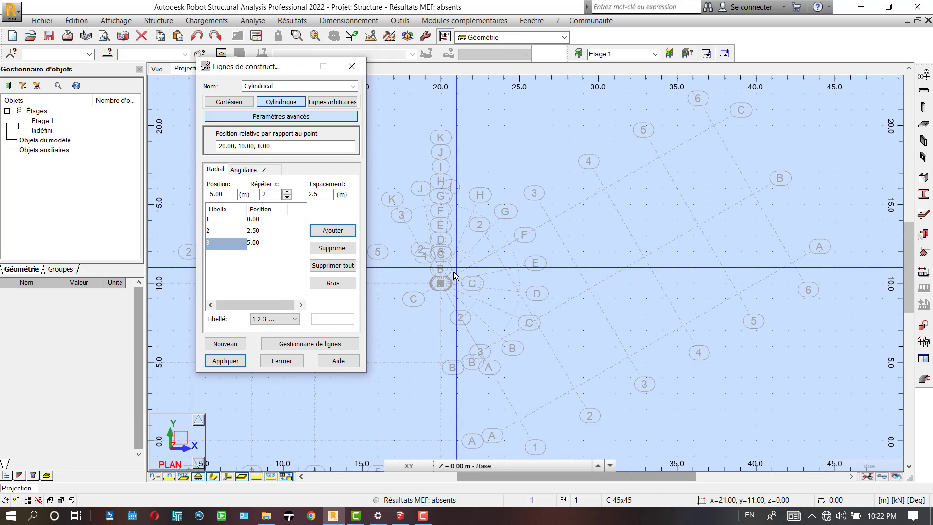
scroll(521, 264, down, 2)
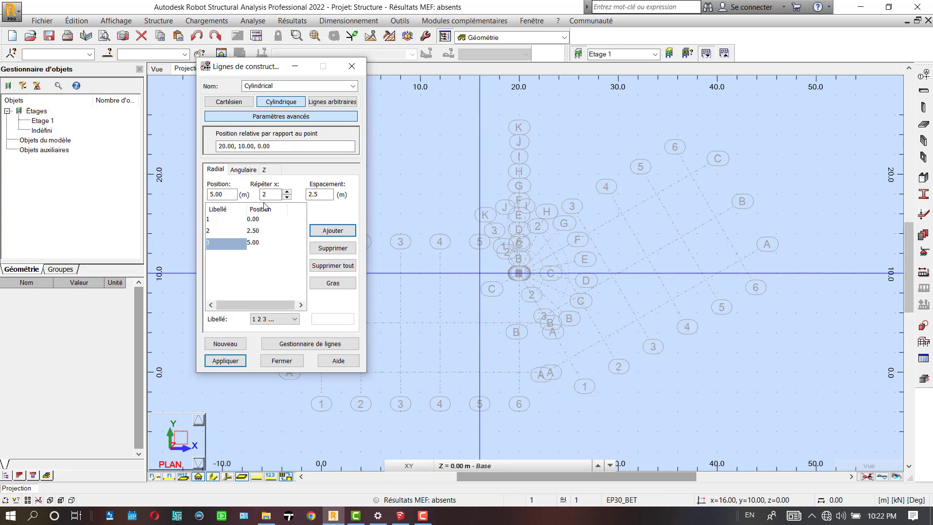
click(275, 145)
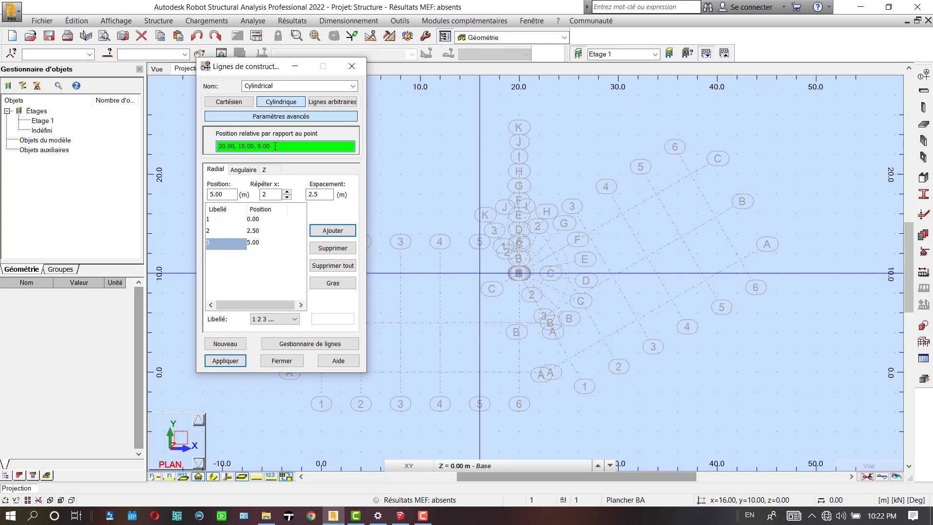
click(718, 217)
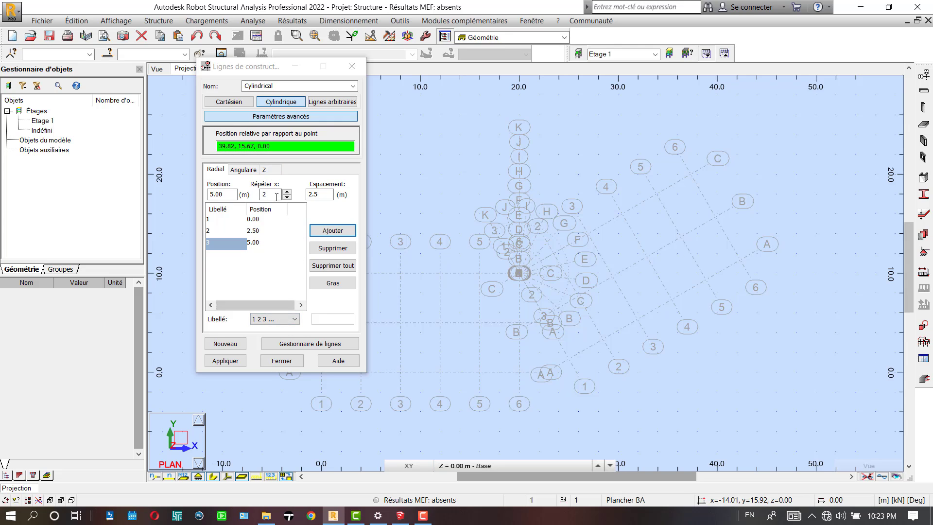
click(243, 170)
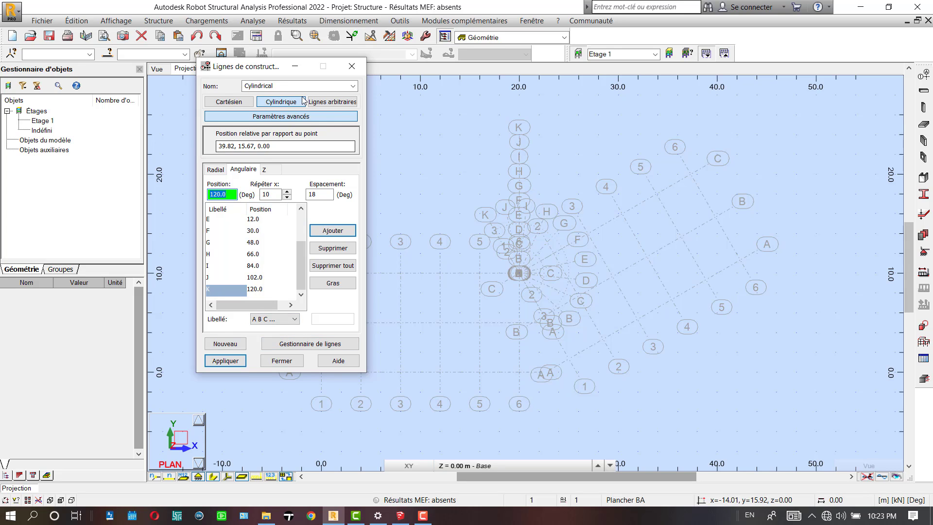
click(220, 360)
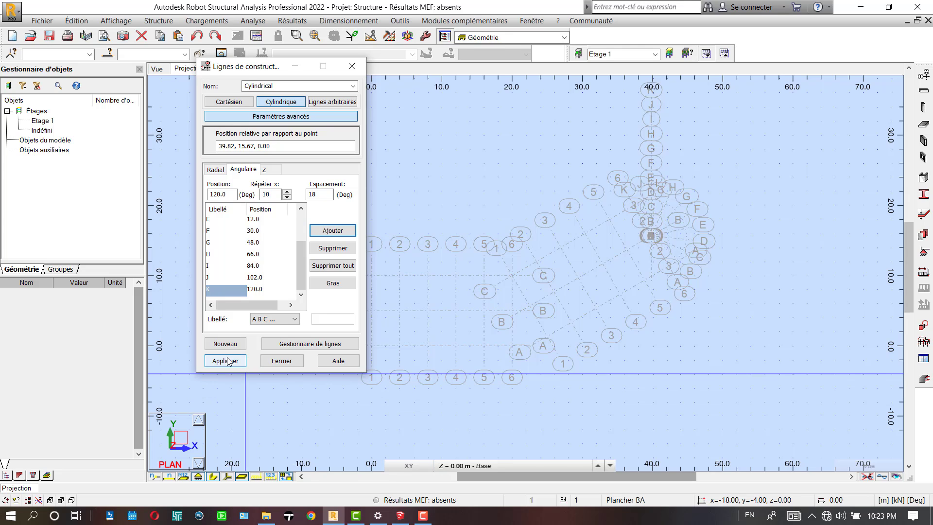
click(351, 68)
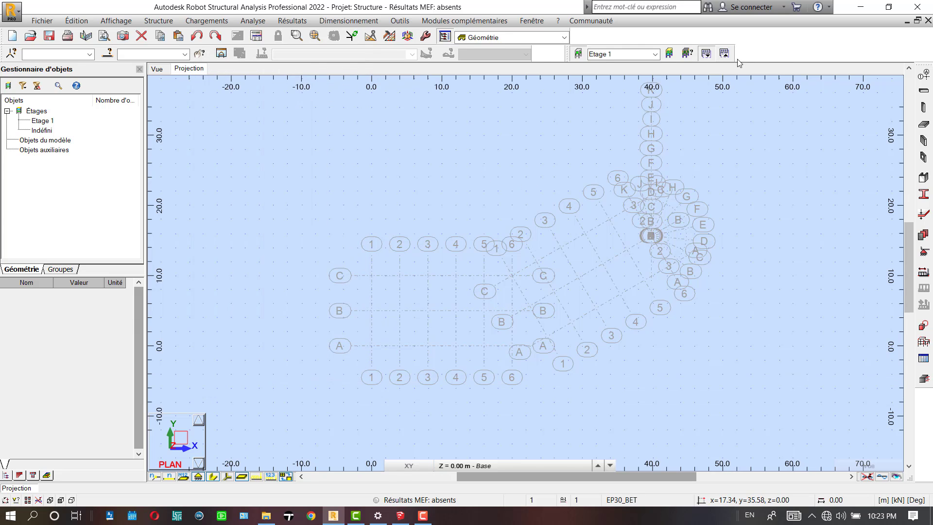
Examine the Cartesian, Rotation and Cylindrical grids together in the 3D view from the front and slightly above
click(153, 69)
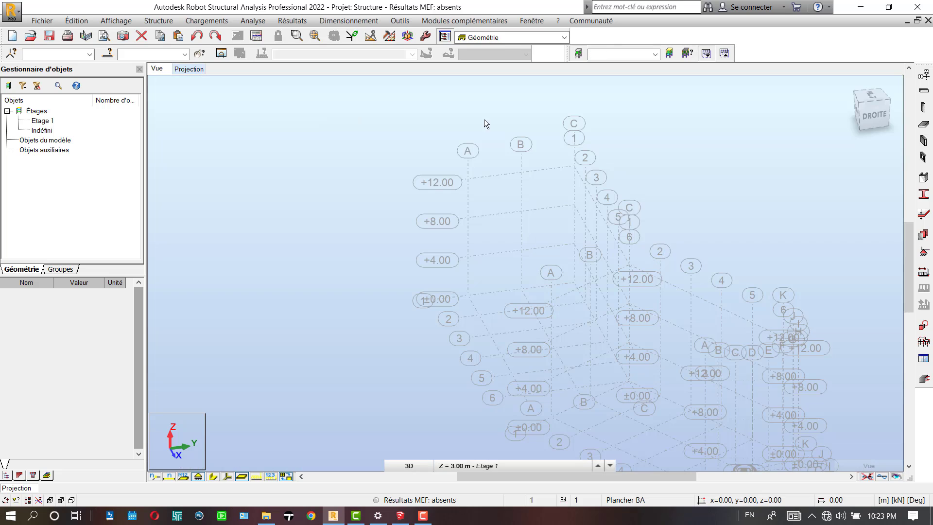
click(847, 86)
shift+middle_drag(799, 114, 589, 199)
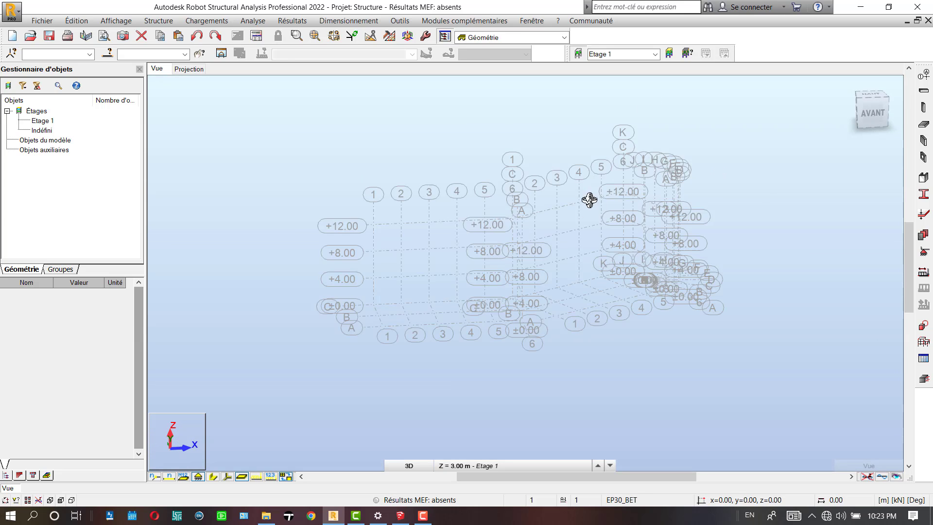
scroll(588, 249, up, 2)
scroll(564, 177, up, 1)
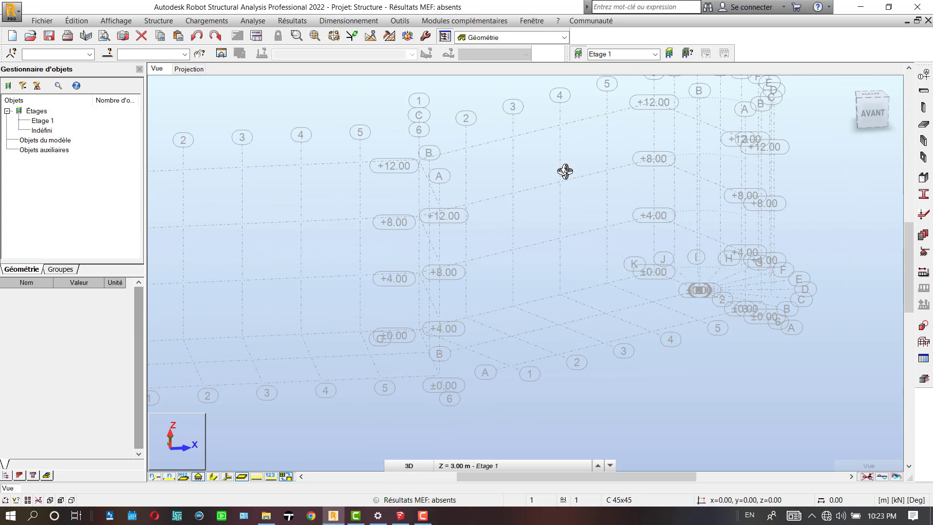
scroll(565, 178, down, 2)
mouse_move(565, 183)
shift+middle_down()
mouse_move(565, 227)
mouse_move(559, 189)
shift+middle_up()
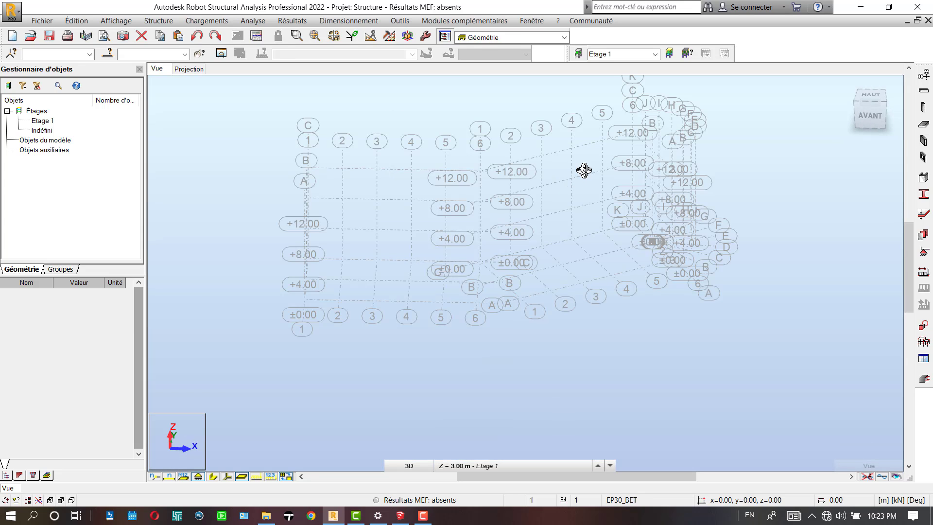